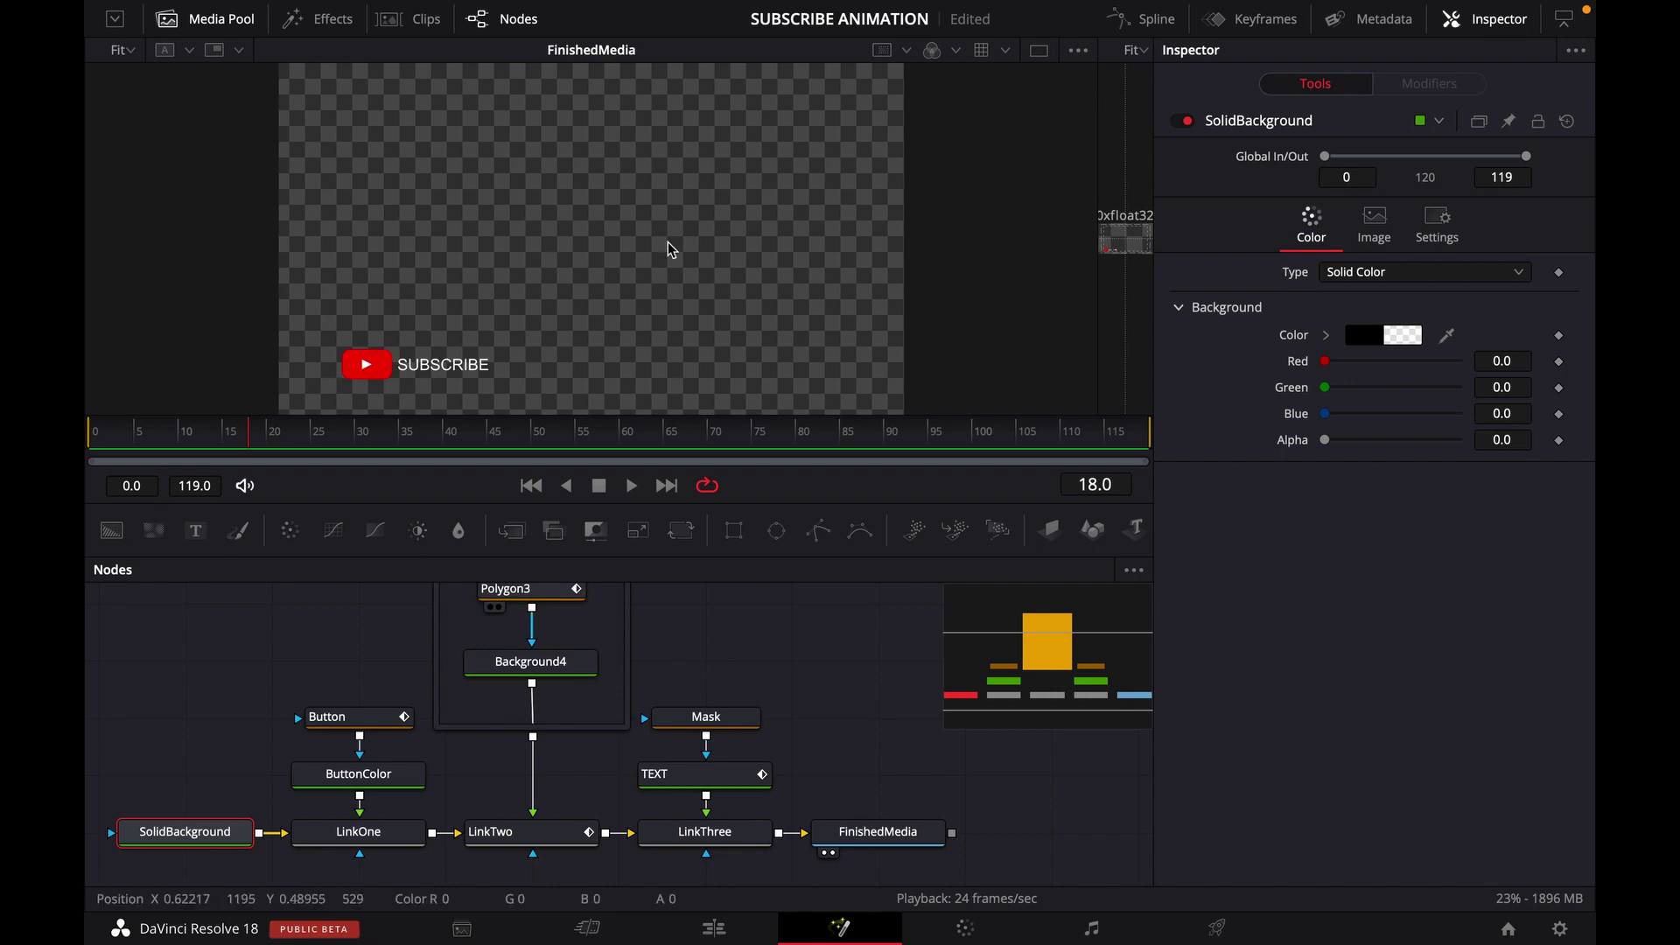
pyautogui.hotkey('ctrl', 's')
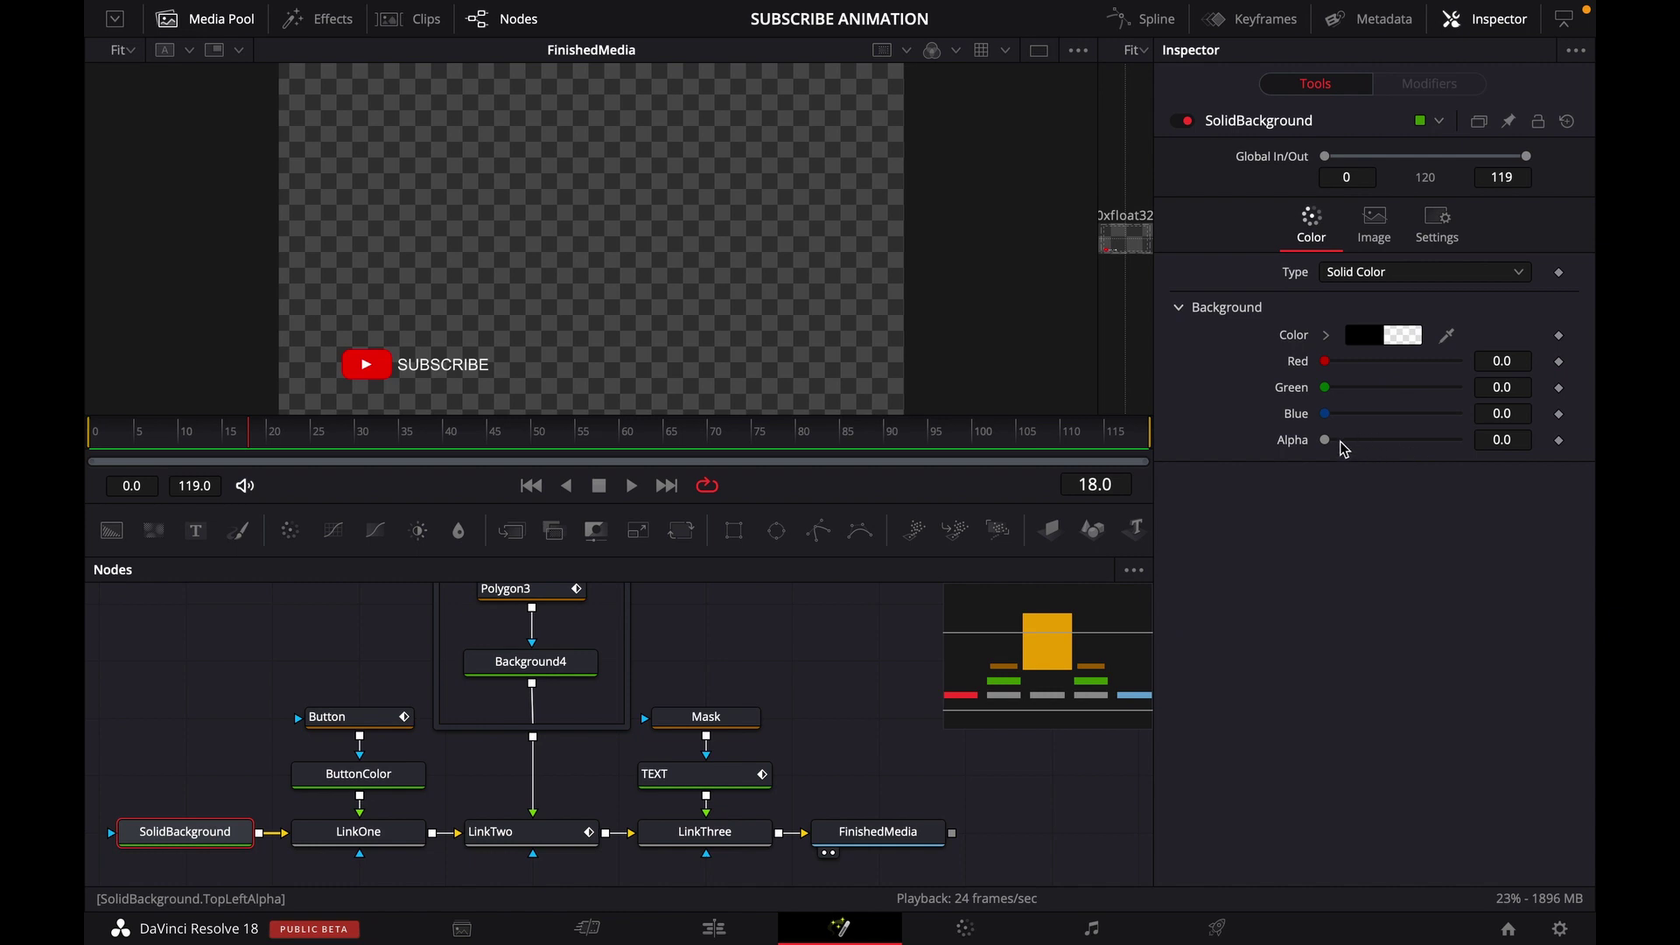
pyautogui.moveTo(1332, 439); pyautogui.dragTo(1277, 457)
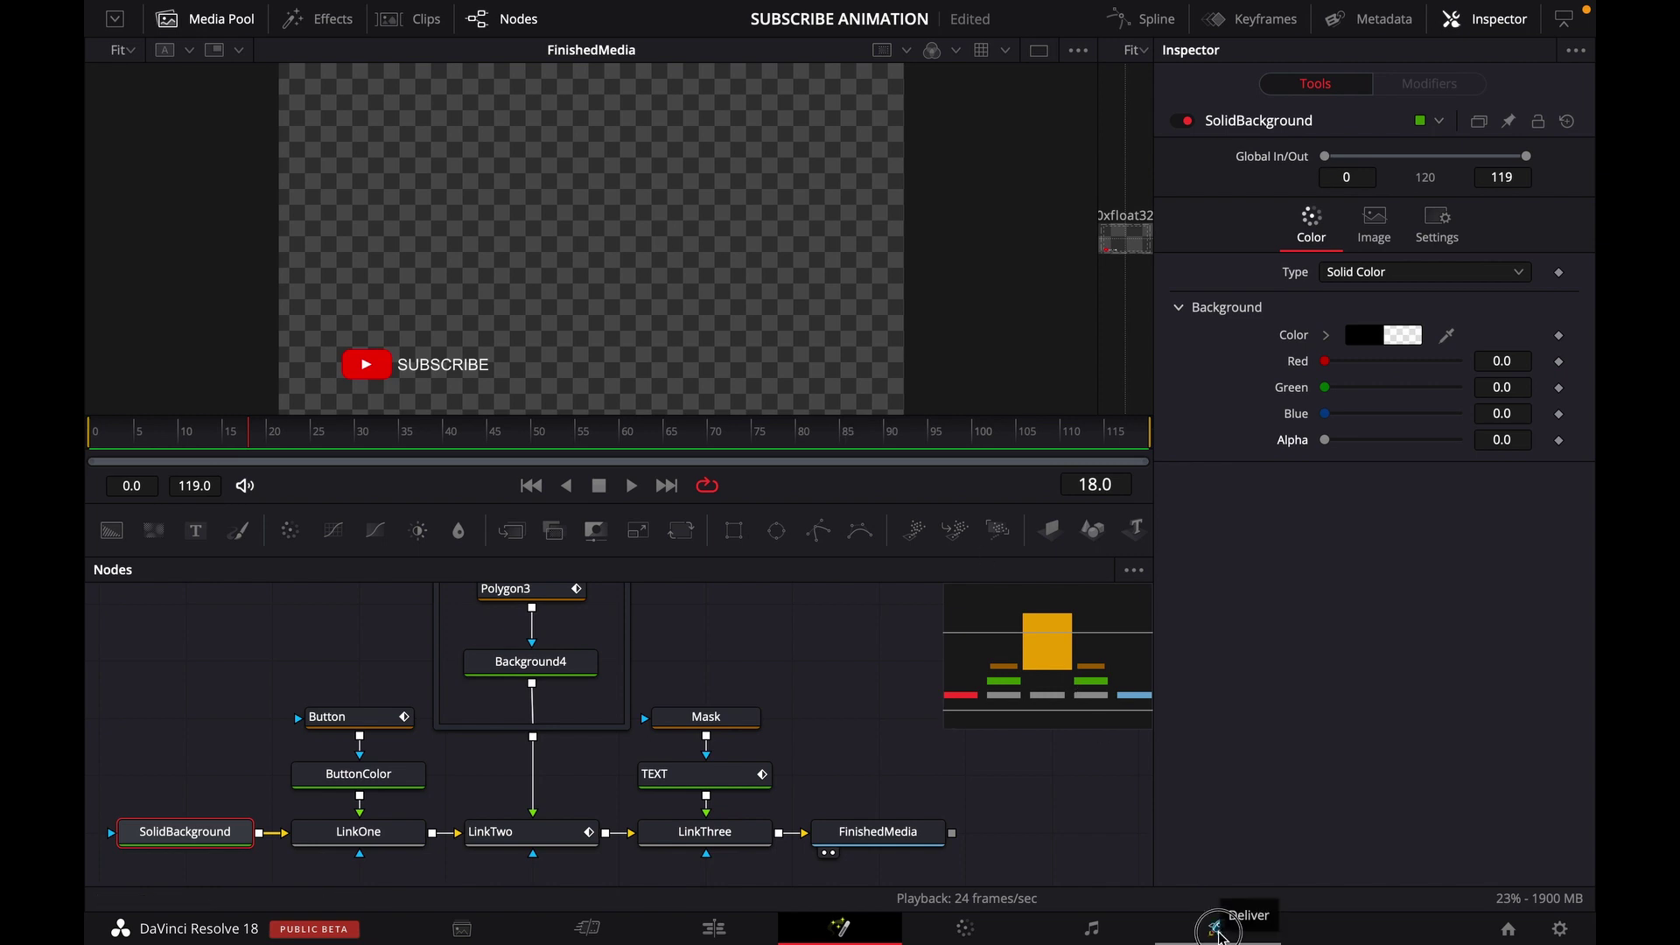
# On the Deliver page, keep the render format as QuickTime with the Apple ProRes codec.
pyautogui.click(1217, 929)
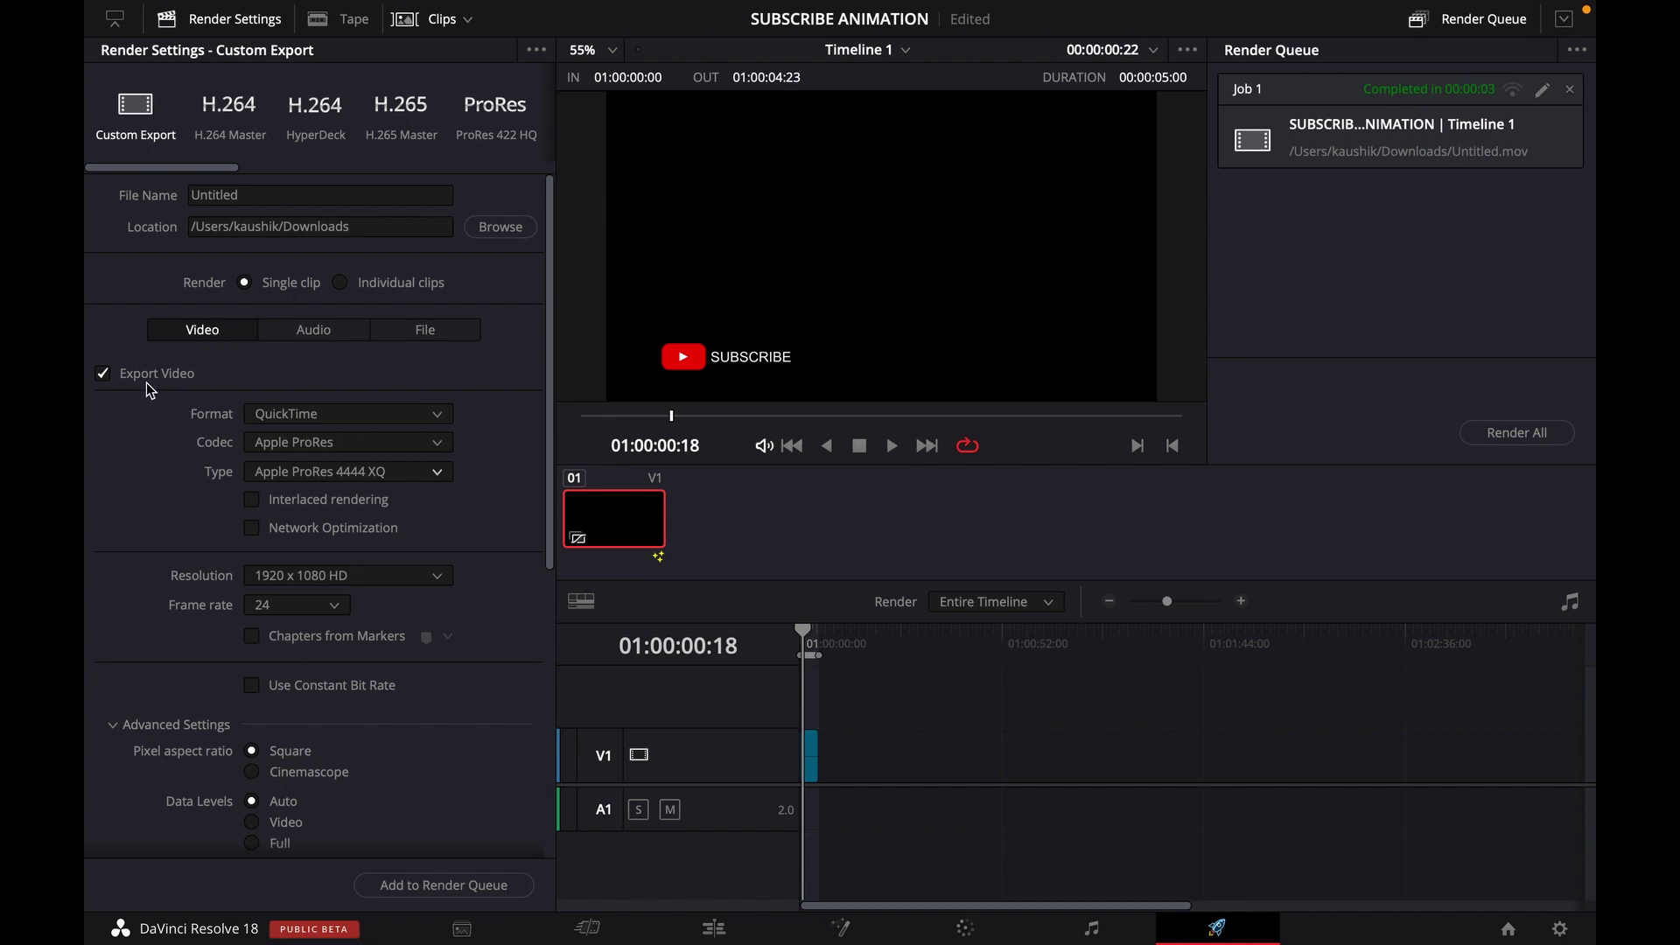
pyautogui.click(428, 424)
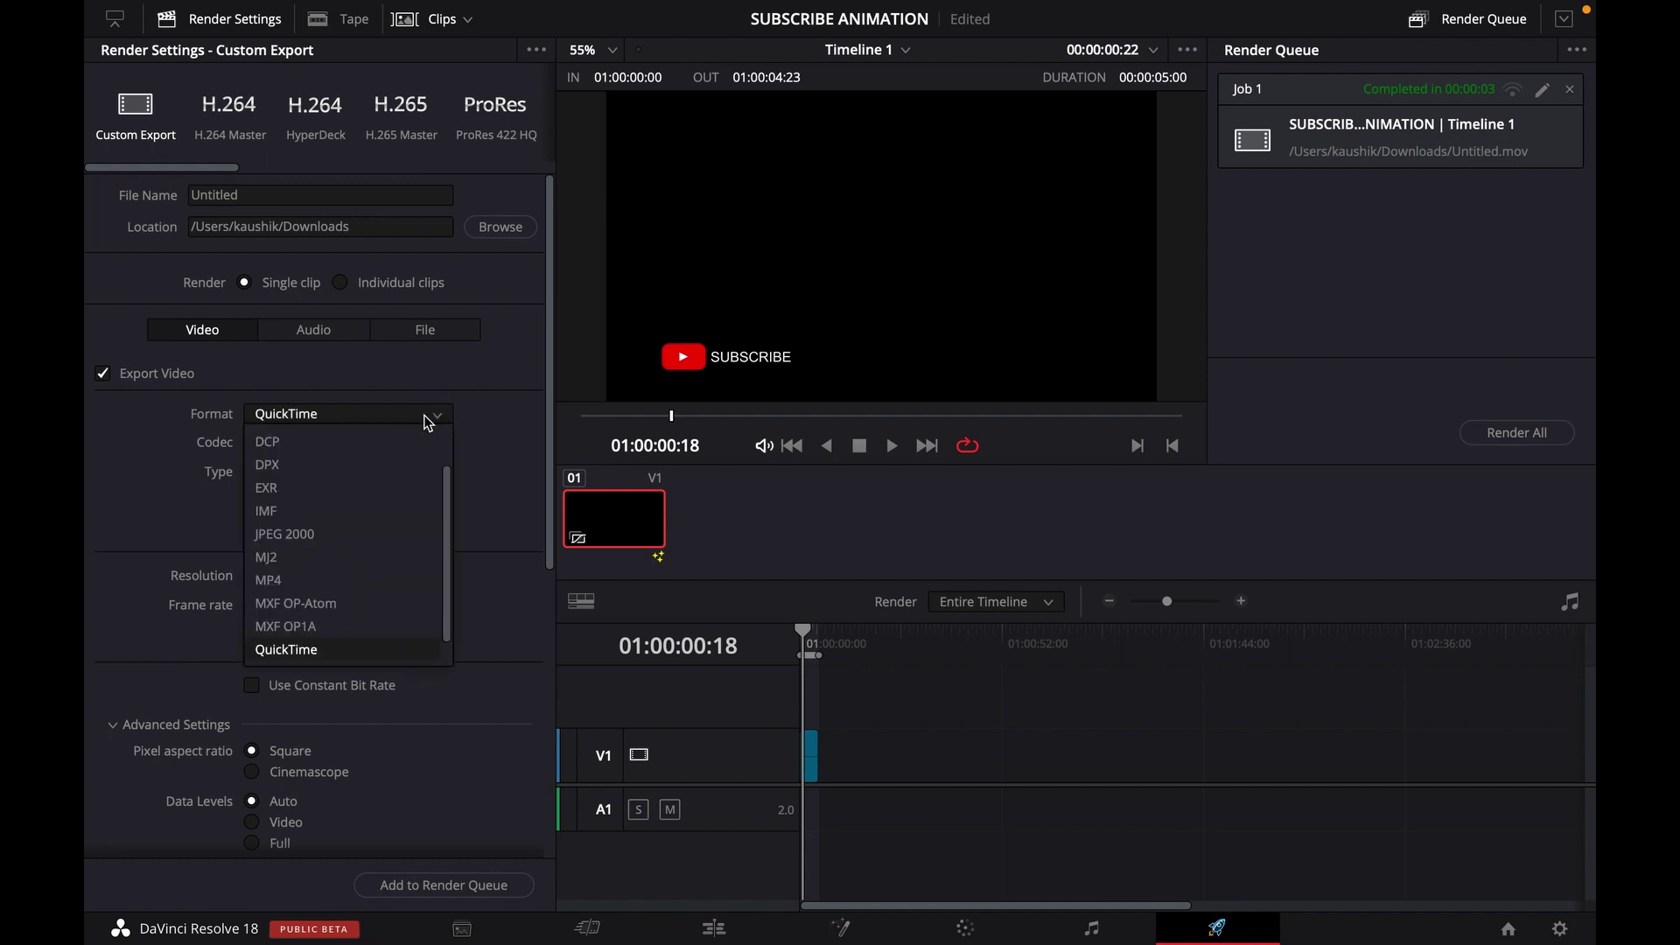
pyautogui.click(428, 424)
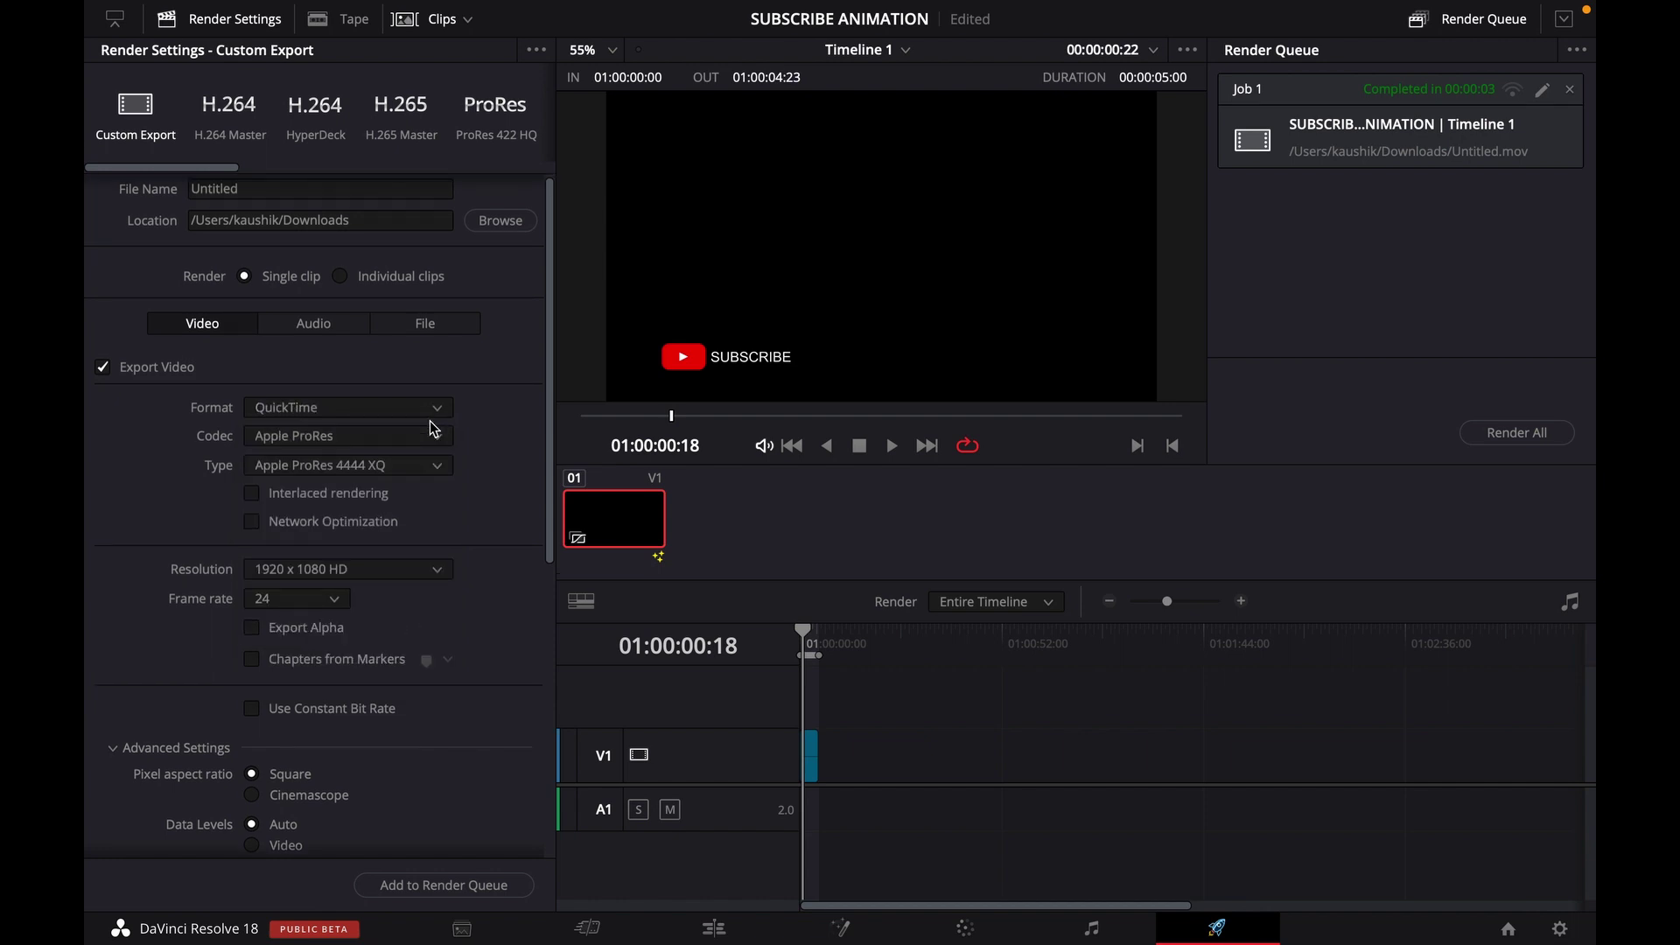
pyautogui.click(432, 435)
pyautogui.click(368, 471)
# Set the ProRes type to Apple ProRes 4444 XQ and enable Export Alpha.
pyautogui.click(432, 460)
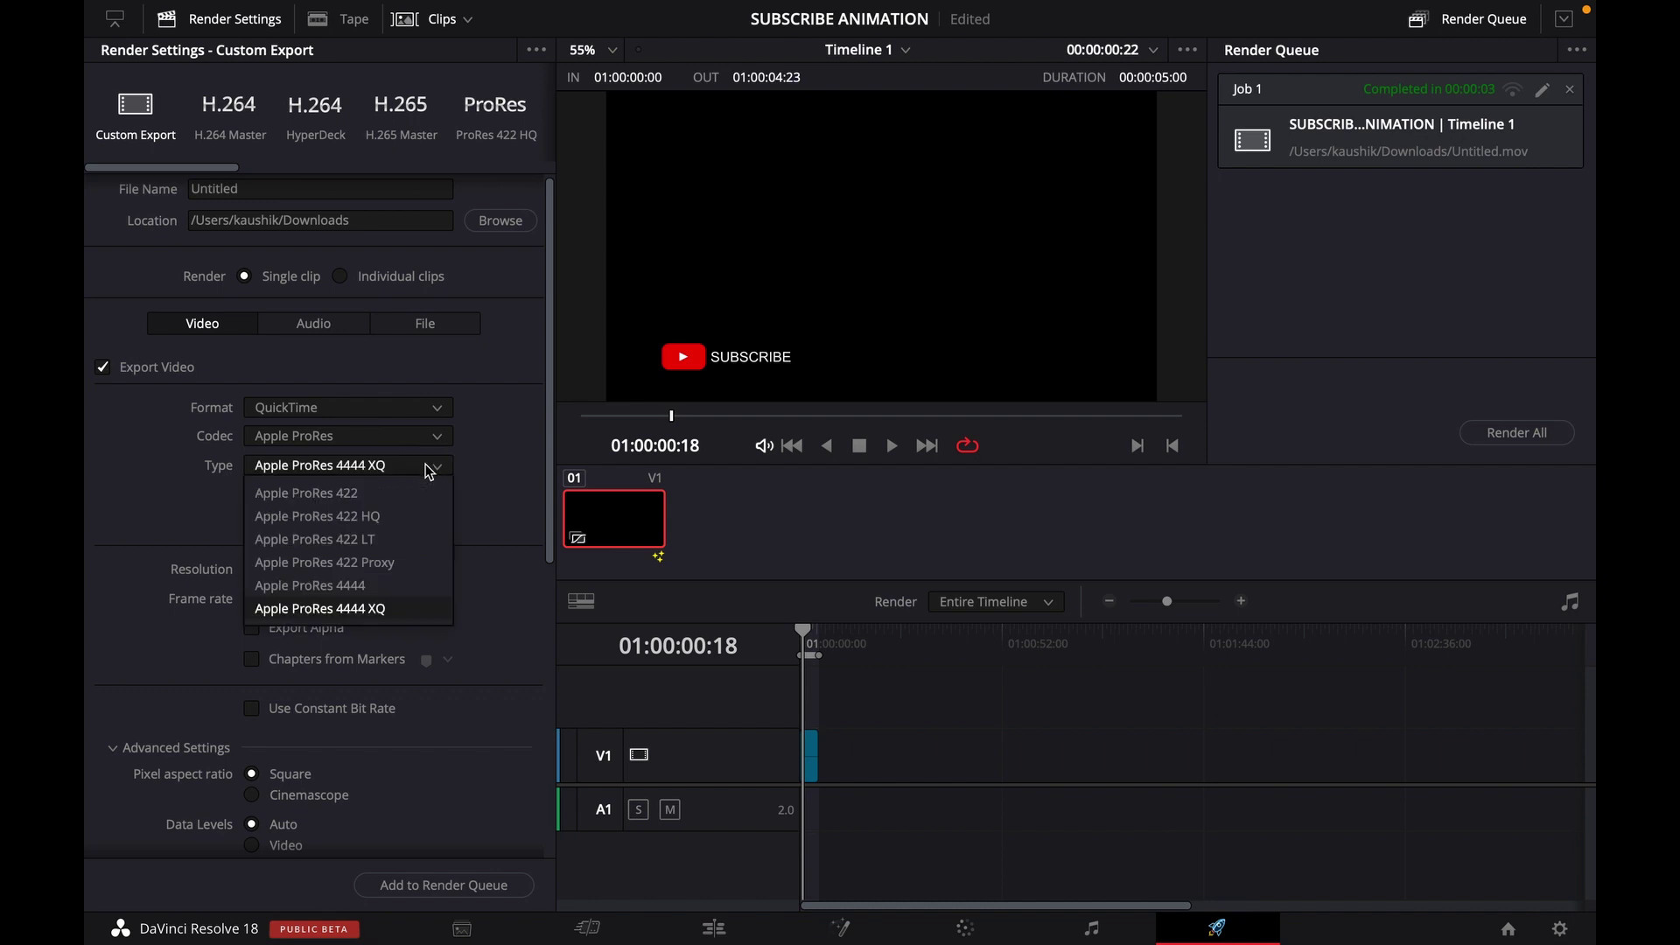
pyautogui.click(382, 543)
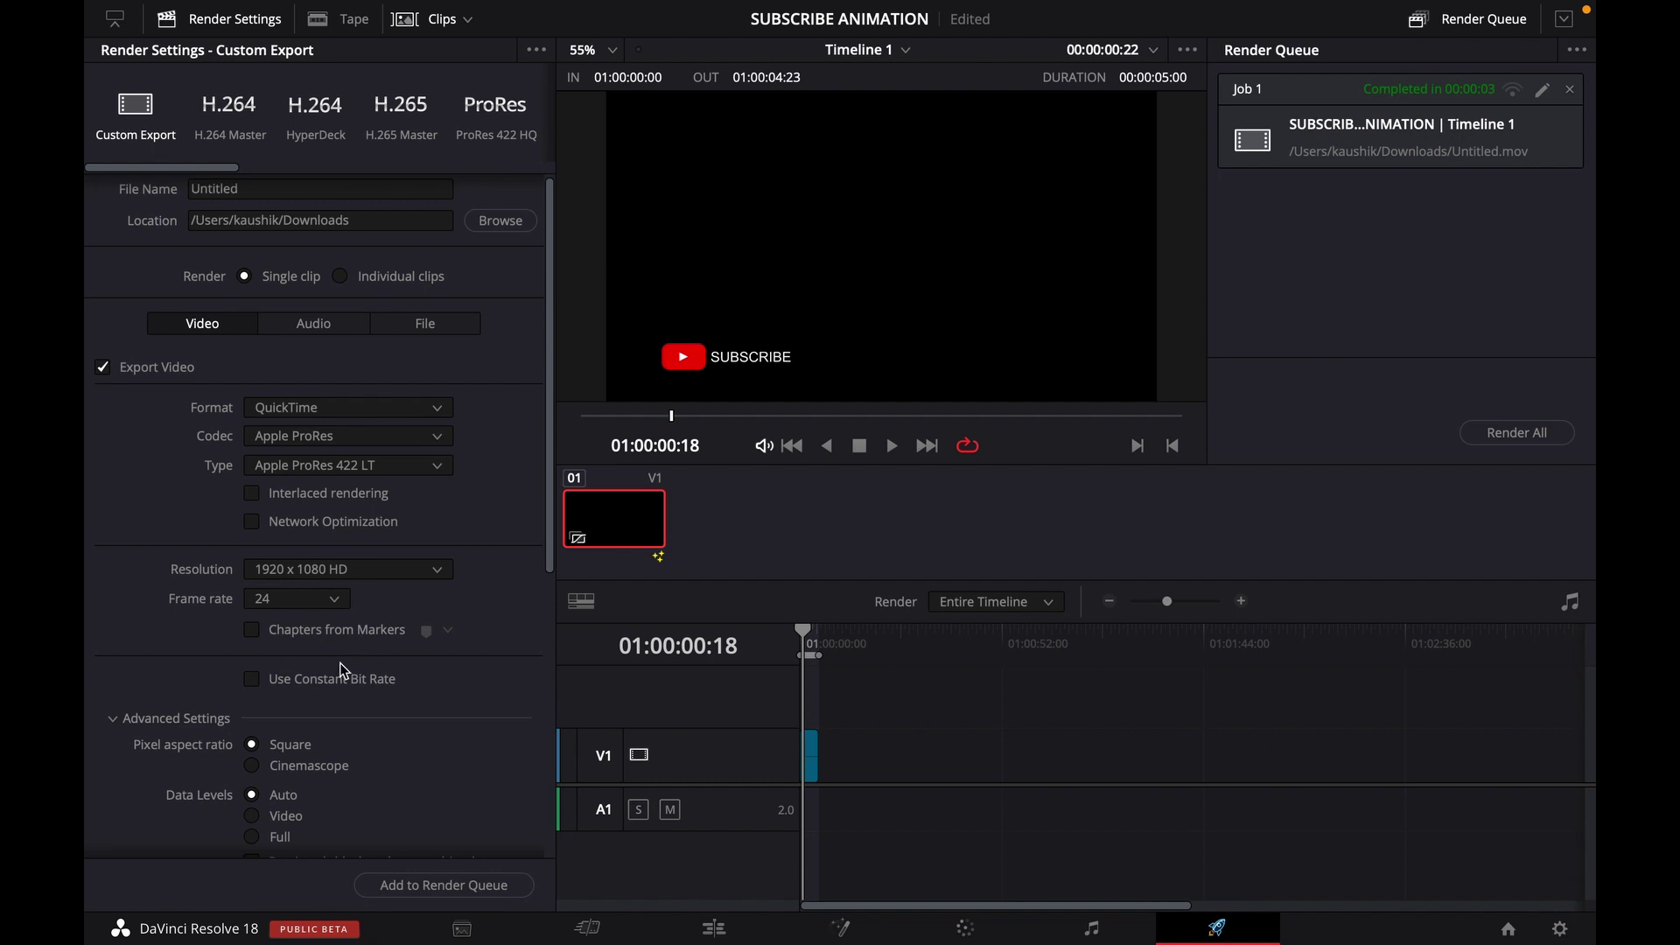
pyautogui.click(439, 466)
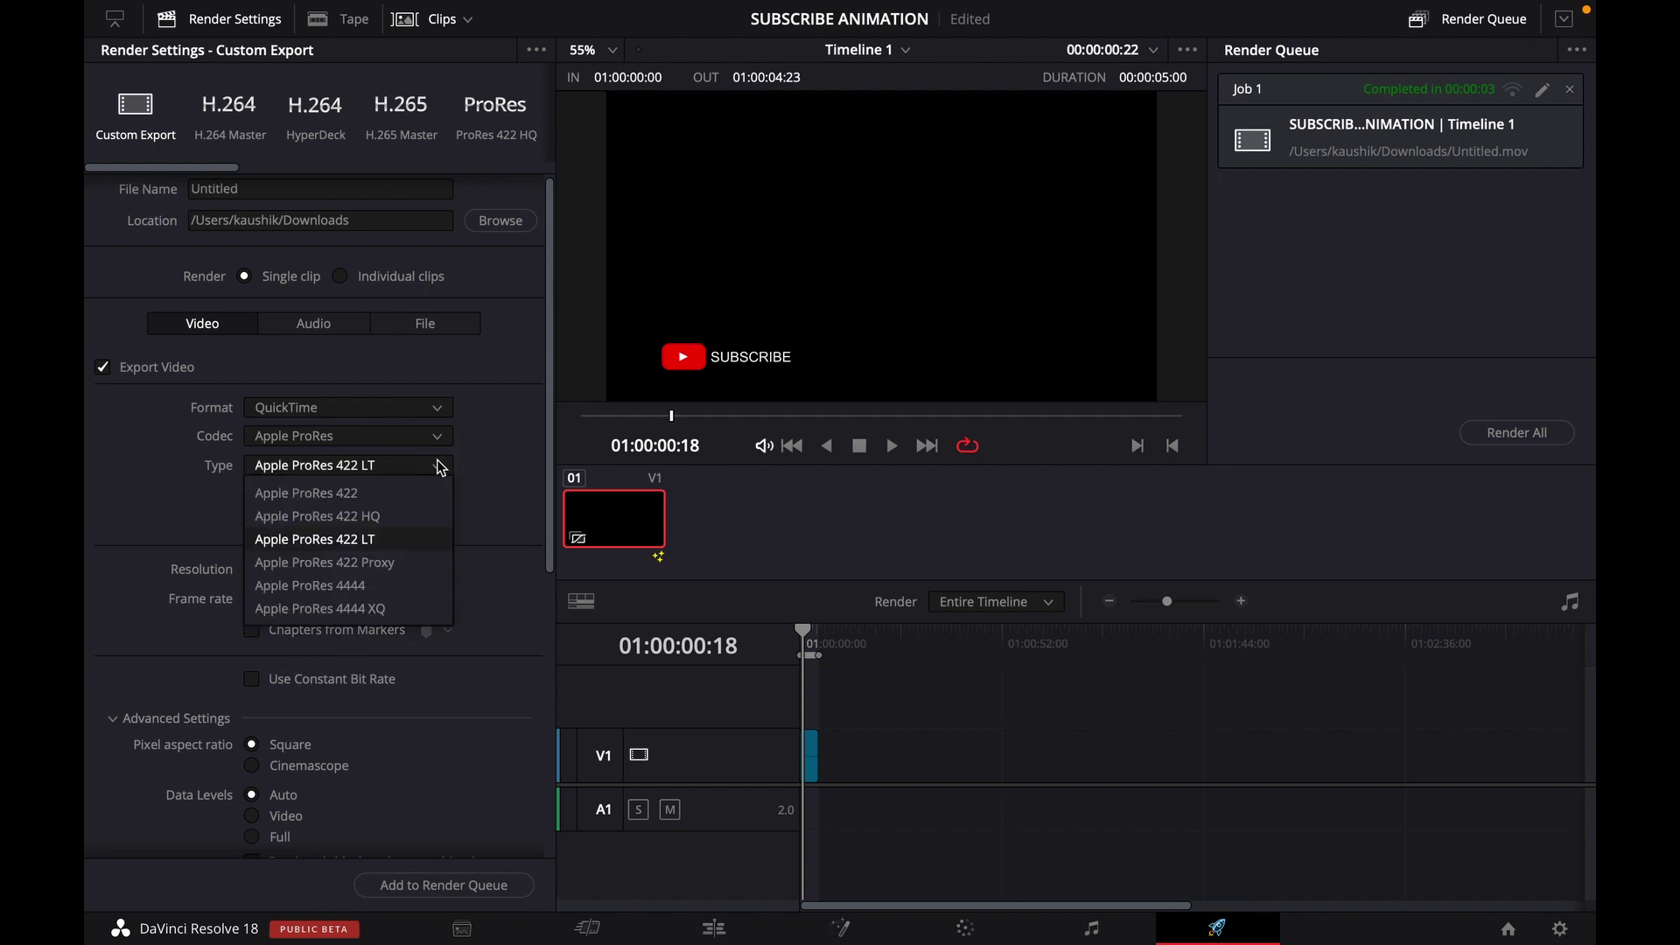
pyautogui.click(375, 608)
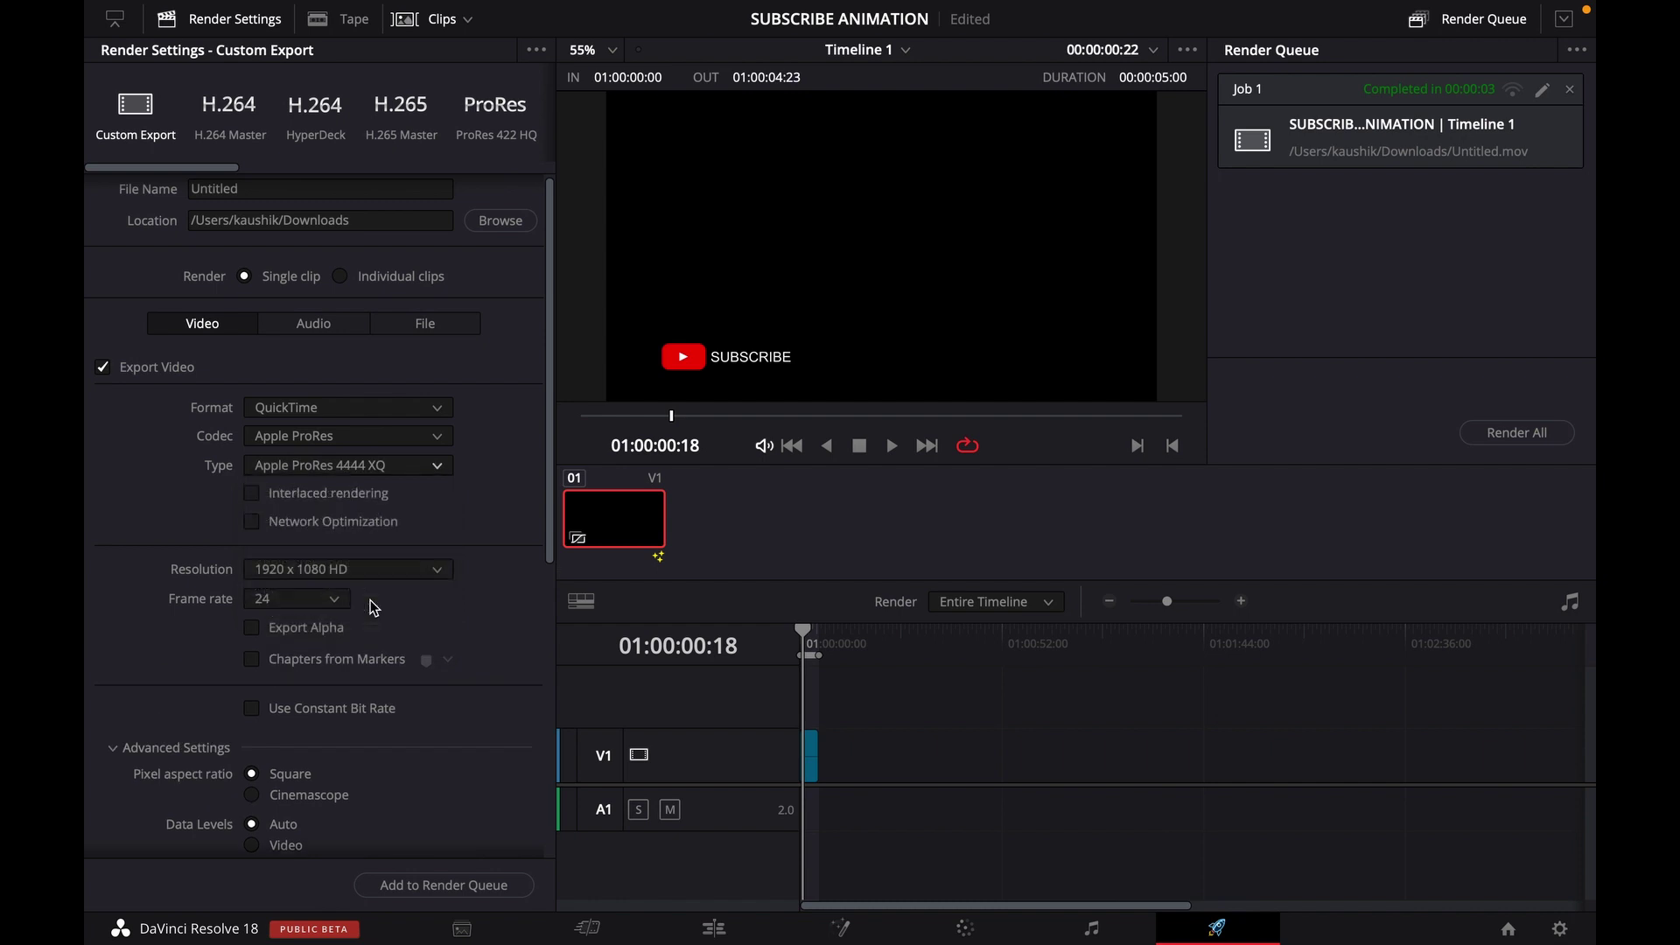
pyautogui.click(253, 629)
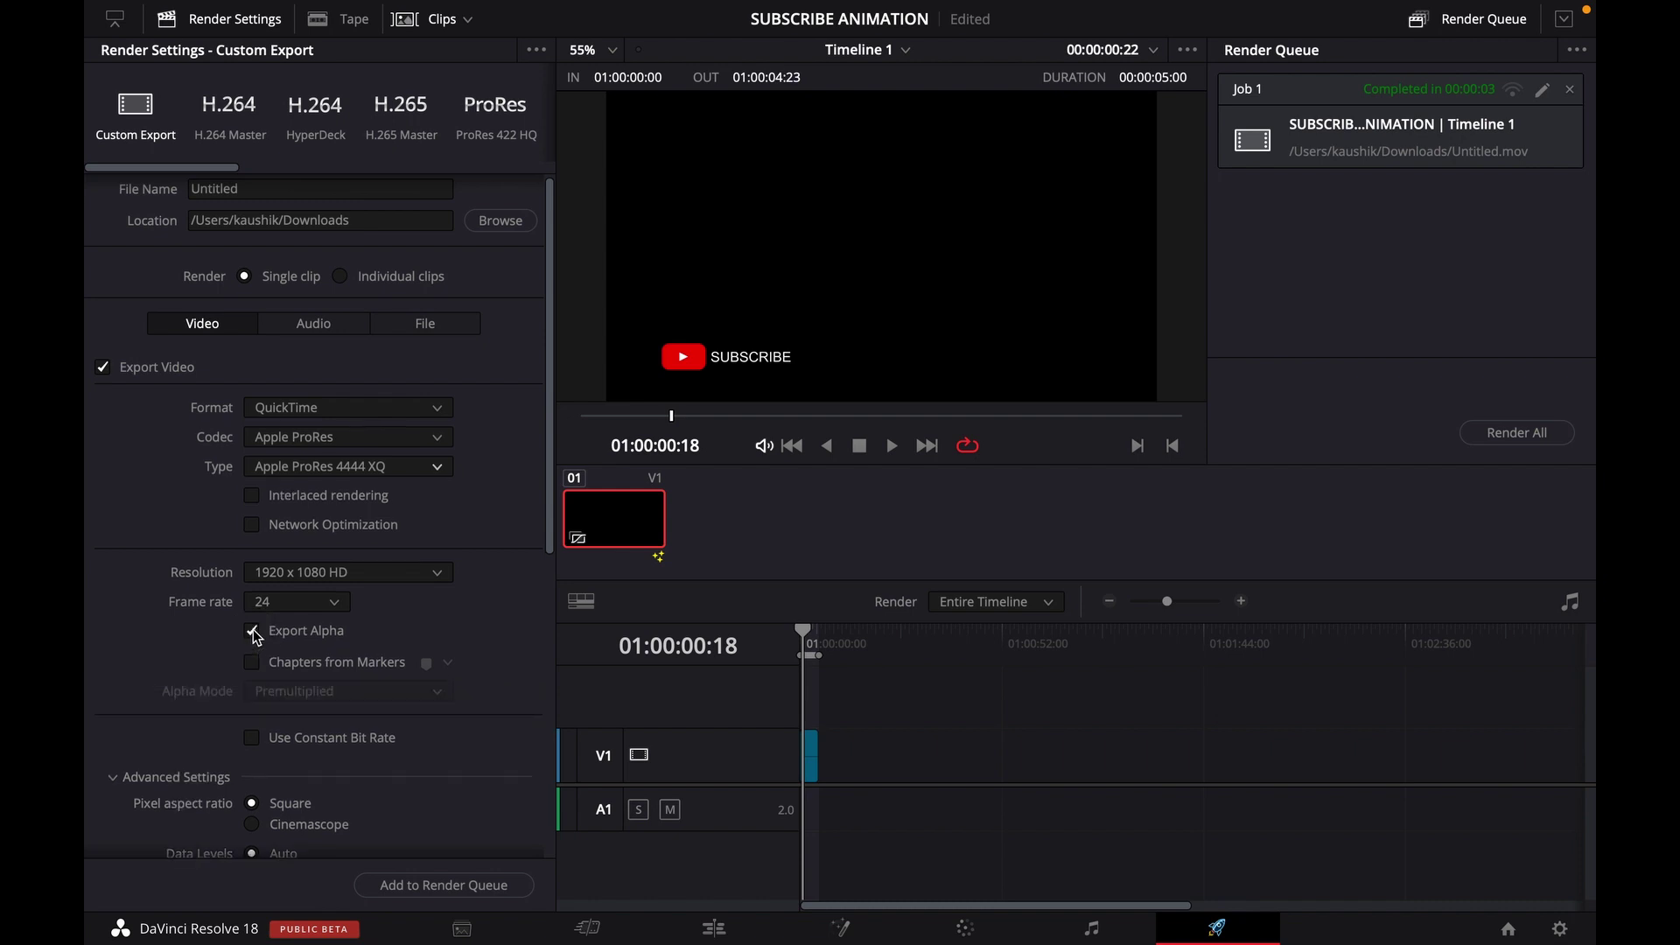
pyautogui.scroll(-3, 499, 829)
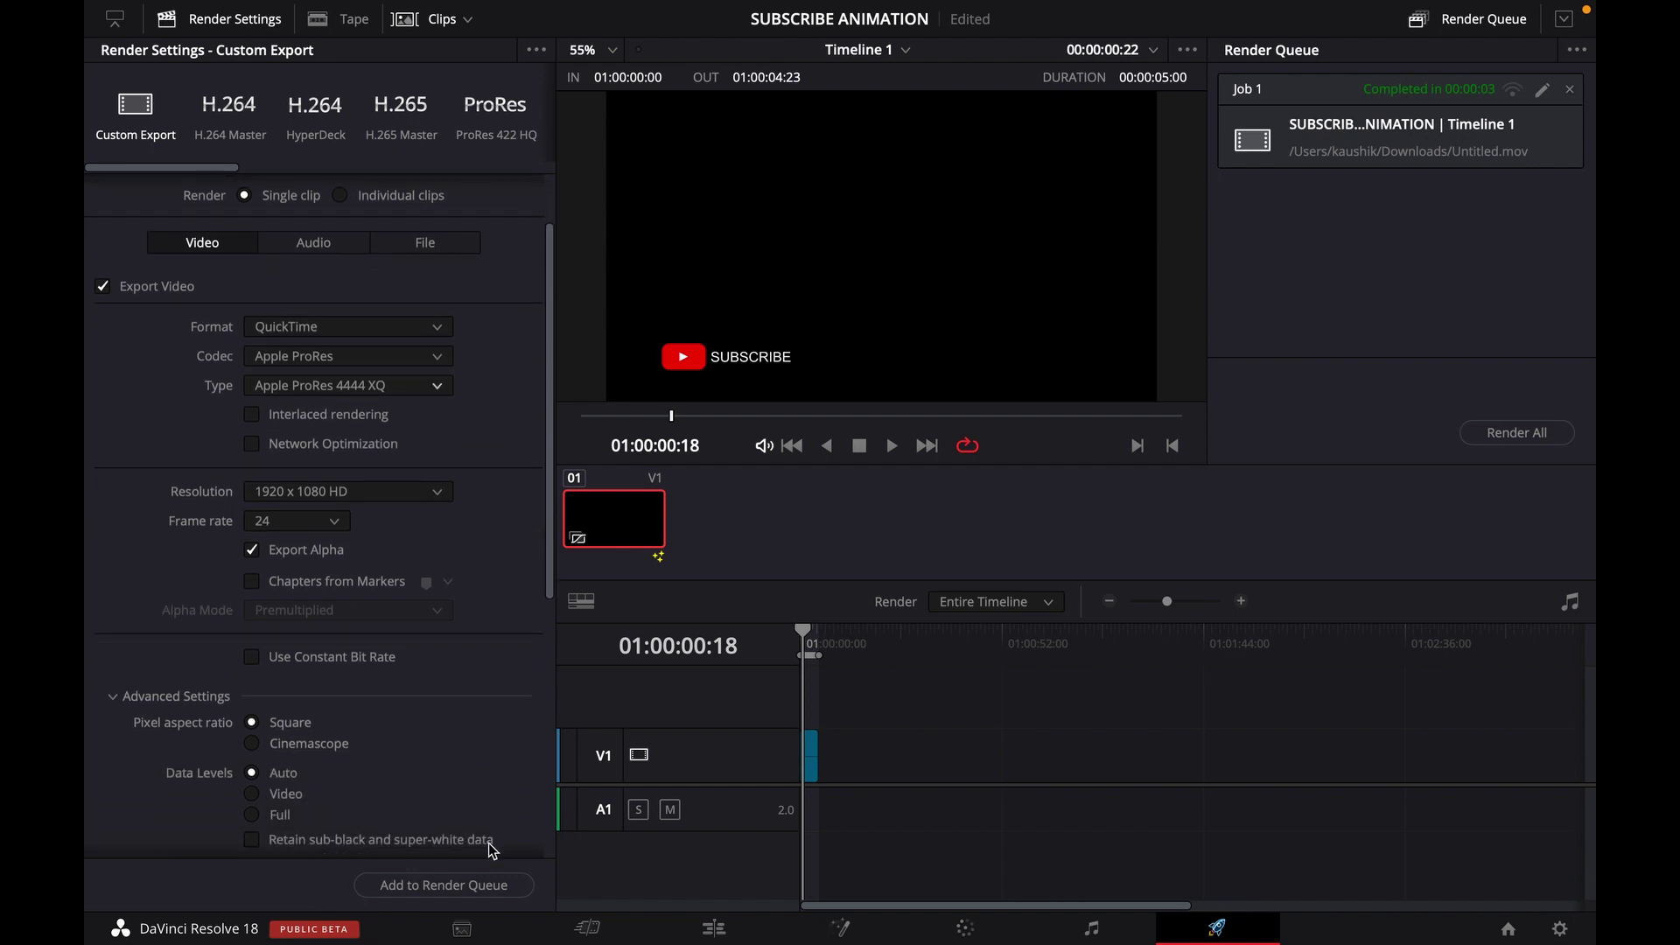
# Rename the output to 'Subscribe Animation', add it to the render queue and render it.
pyautogui.click(475, 887)
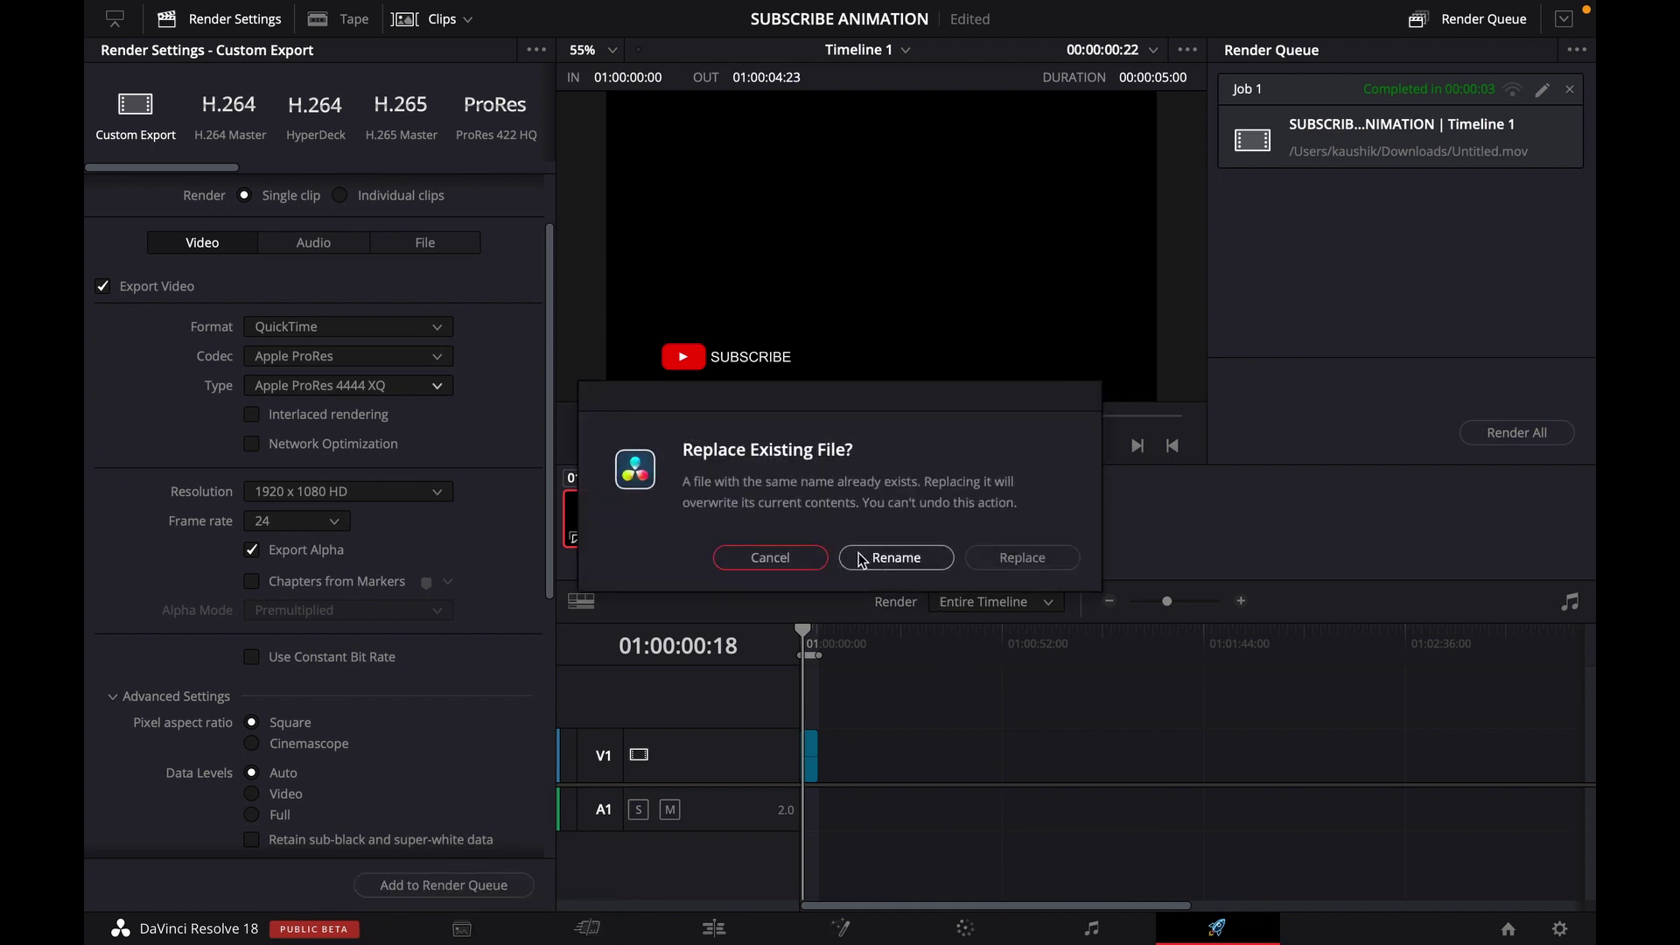
pyautogui.click(796, 557)
pyautogui.scroll(2, 374, 526)
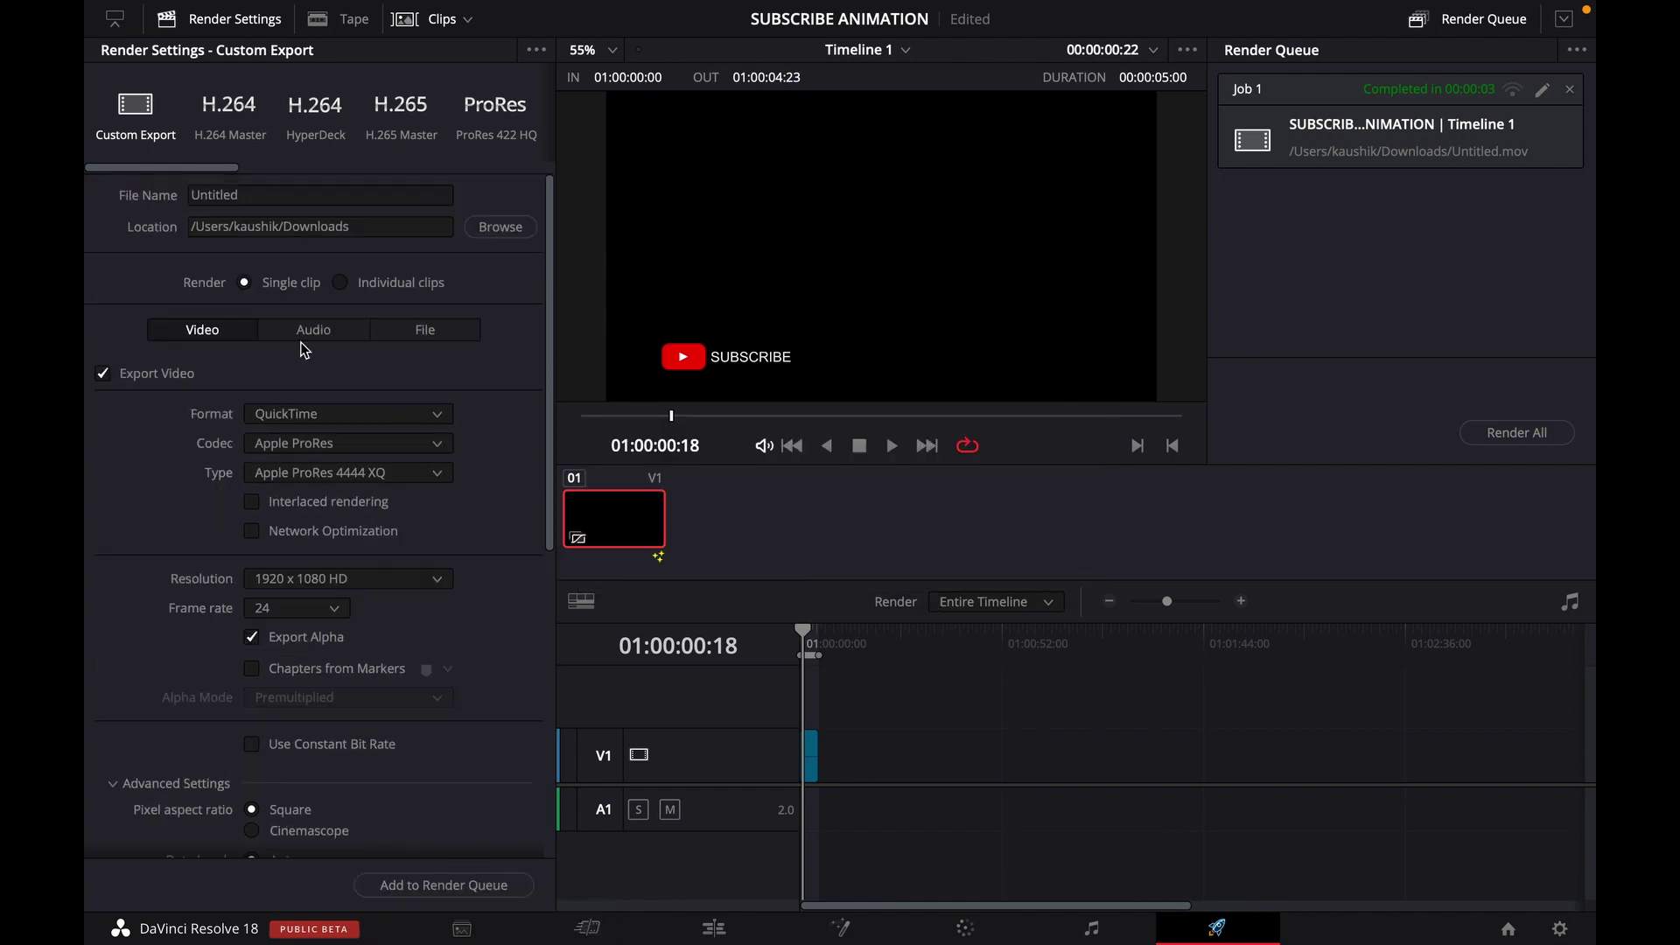
pyautogui.doubleClick(260, 197)
pyautogui.write('Subscribe Animation')
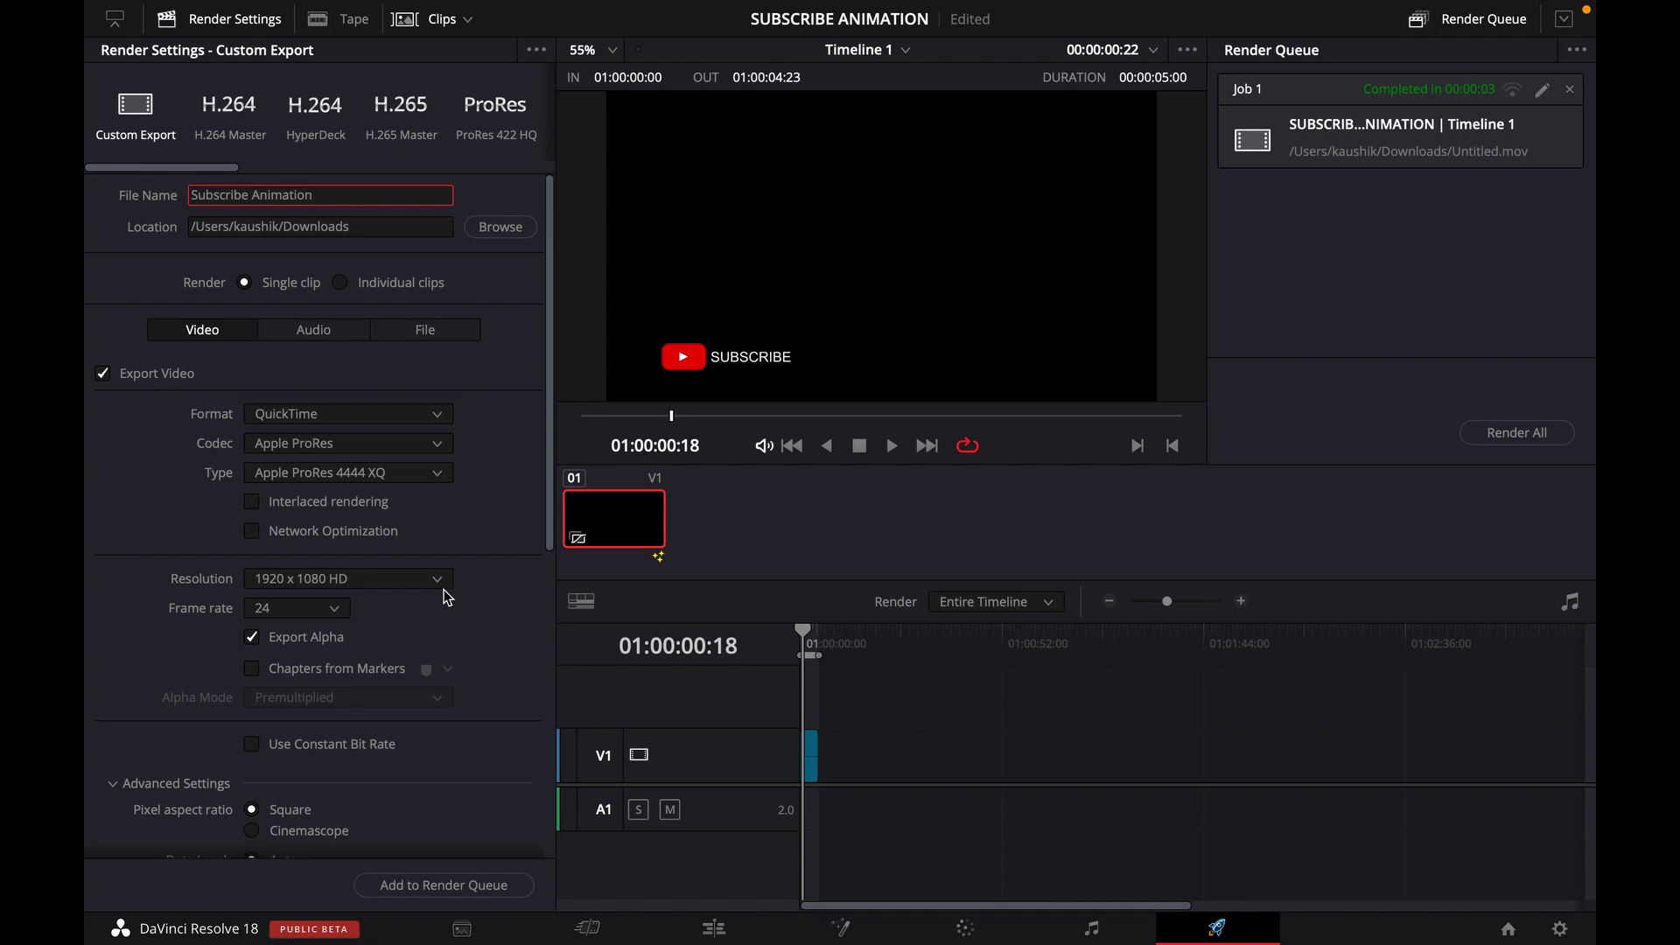
pyautogui.click(471, 886)
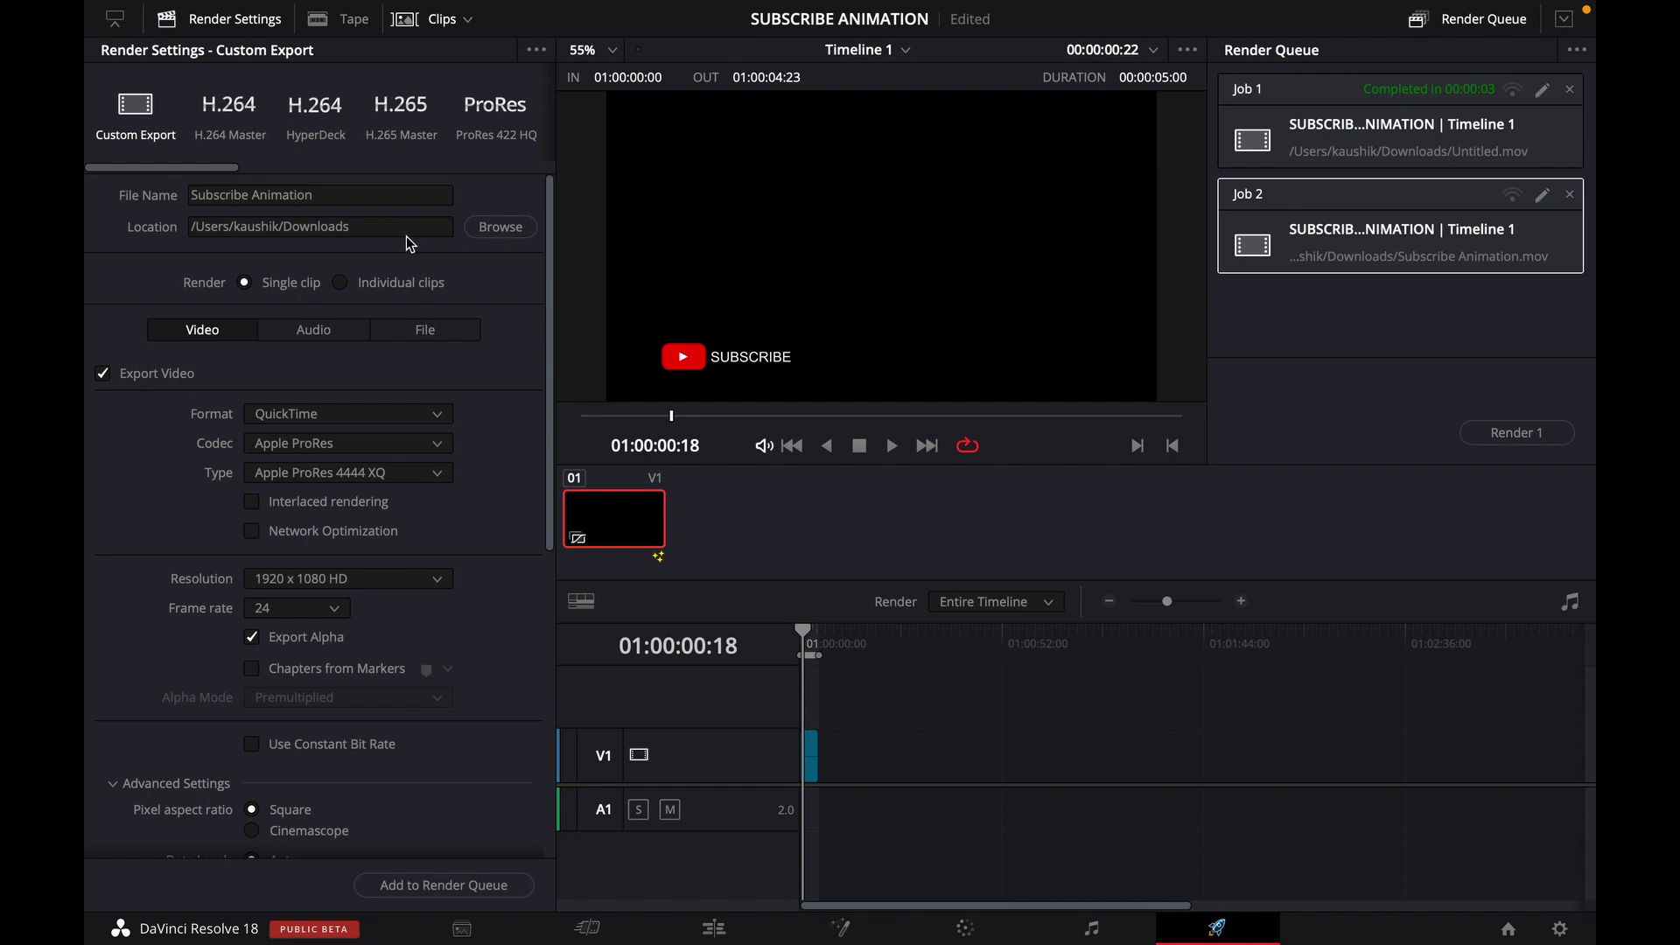
pyautogui.click(1513, 433)
pyautogui.moveTo(1354, 941)
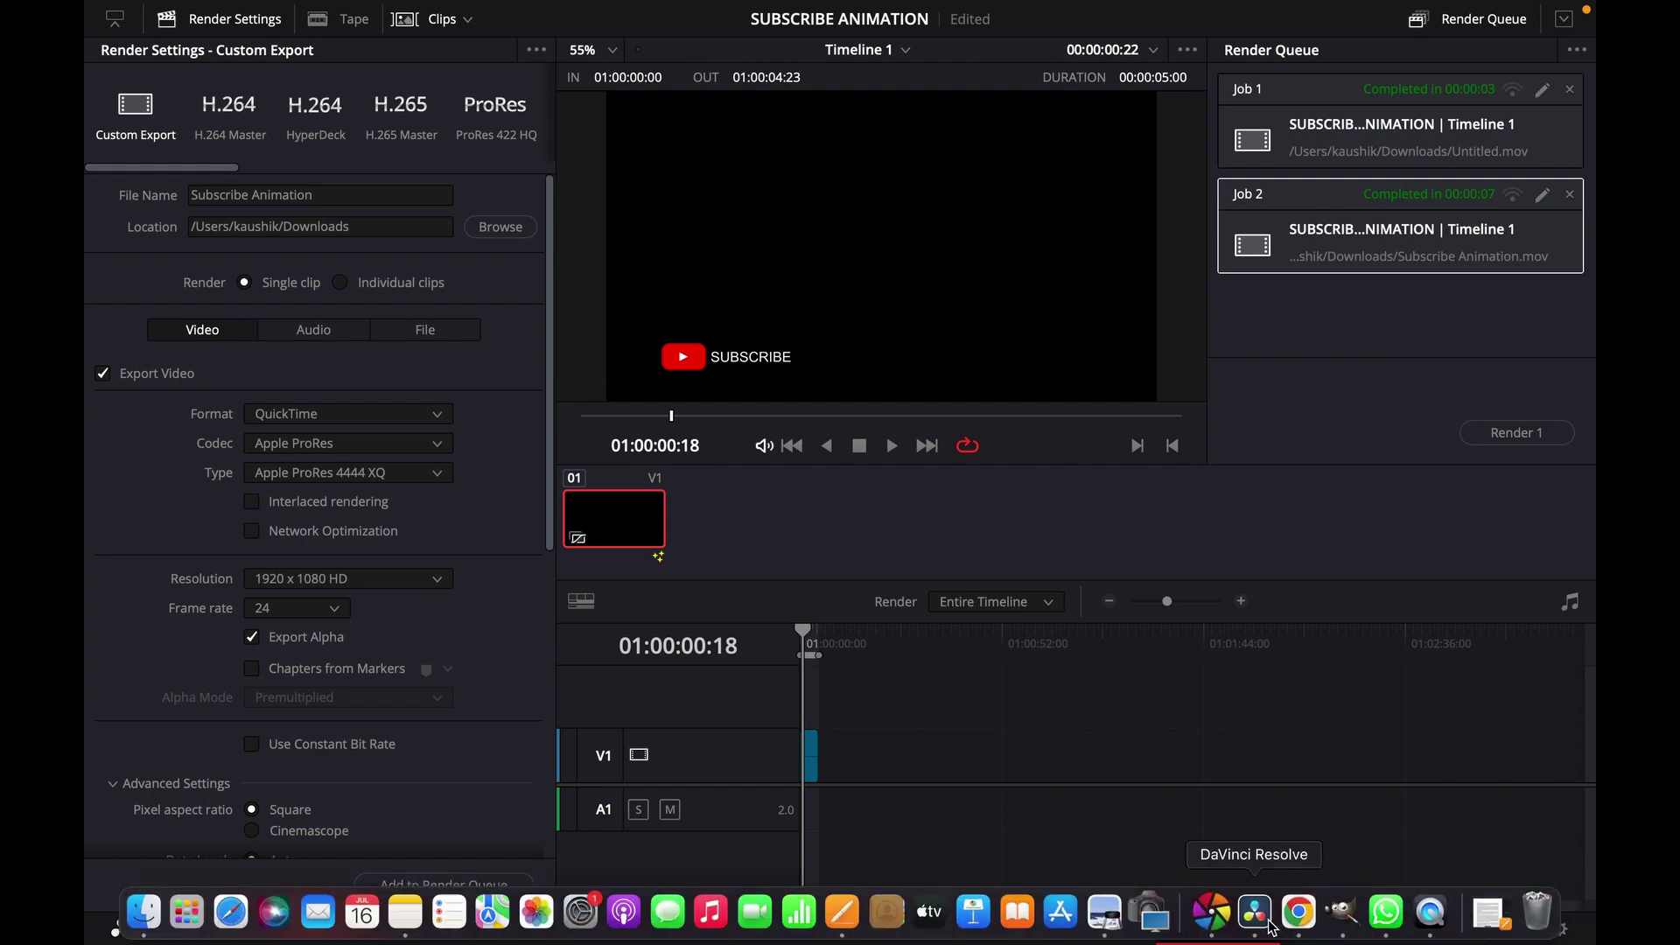
# Create a new project, Untitled Project 2, and switch to the Edit page.
pyautogui.click(1508, 930)
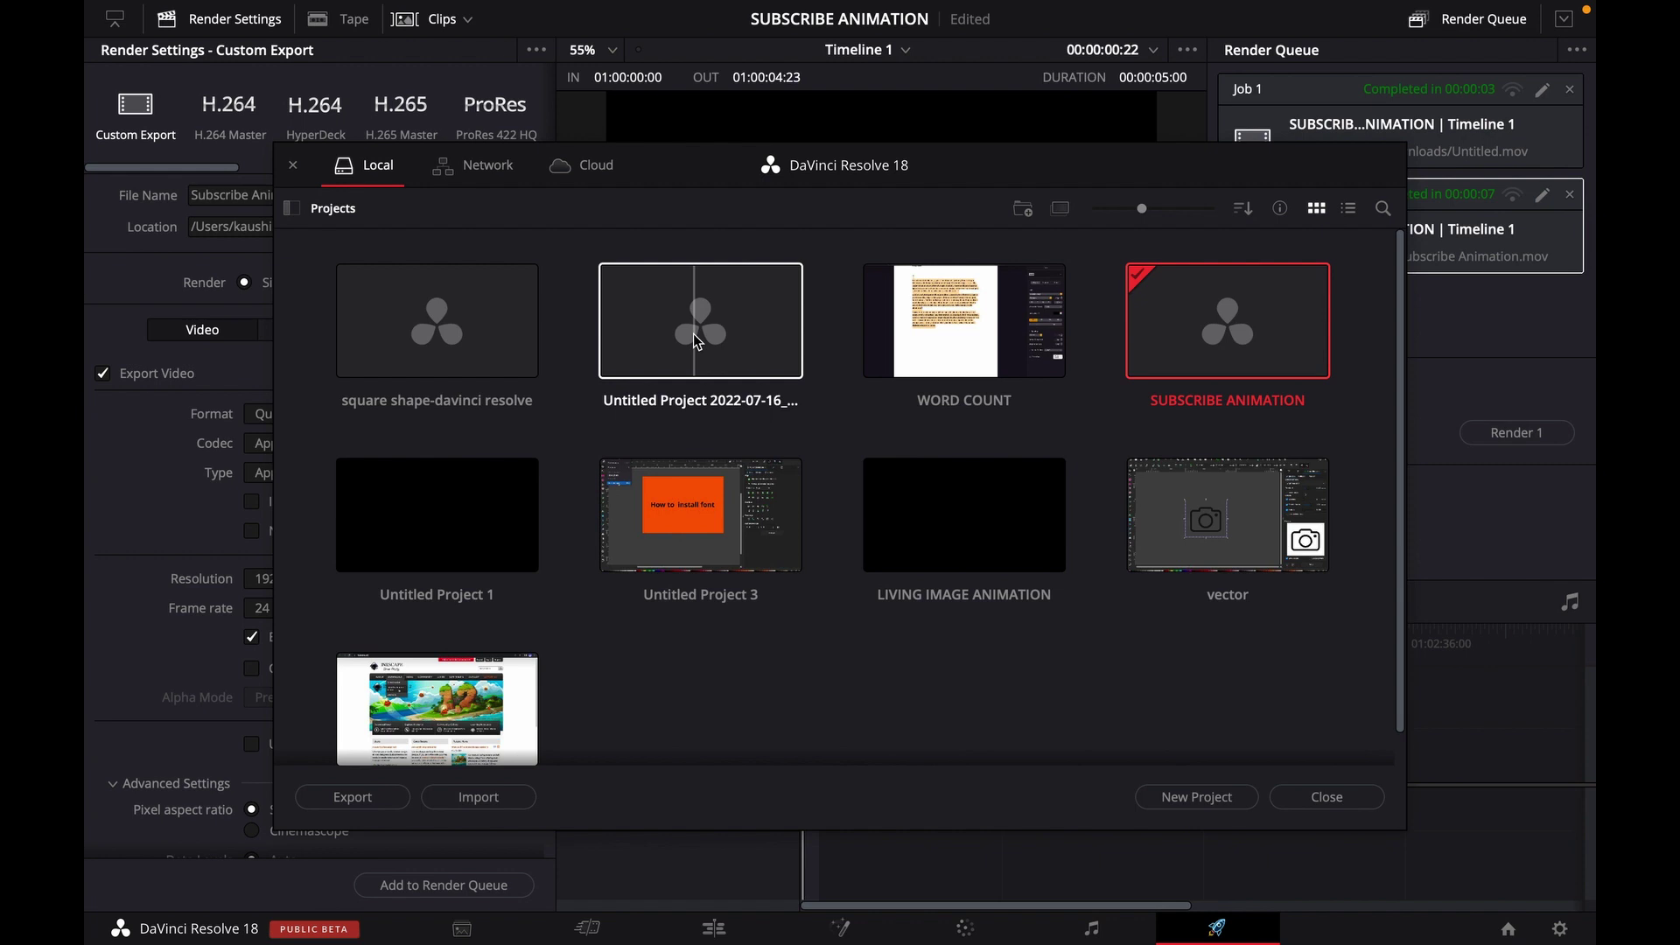
pyautogui.click(1197, 797)
pyautogui.click(974, 517)
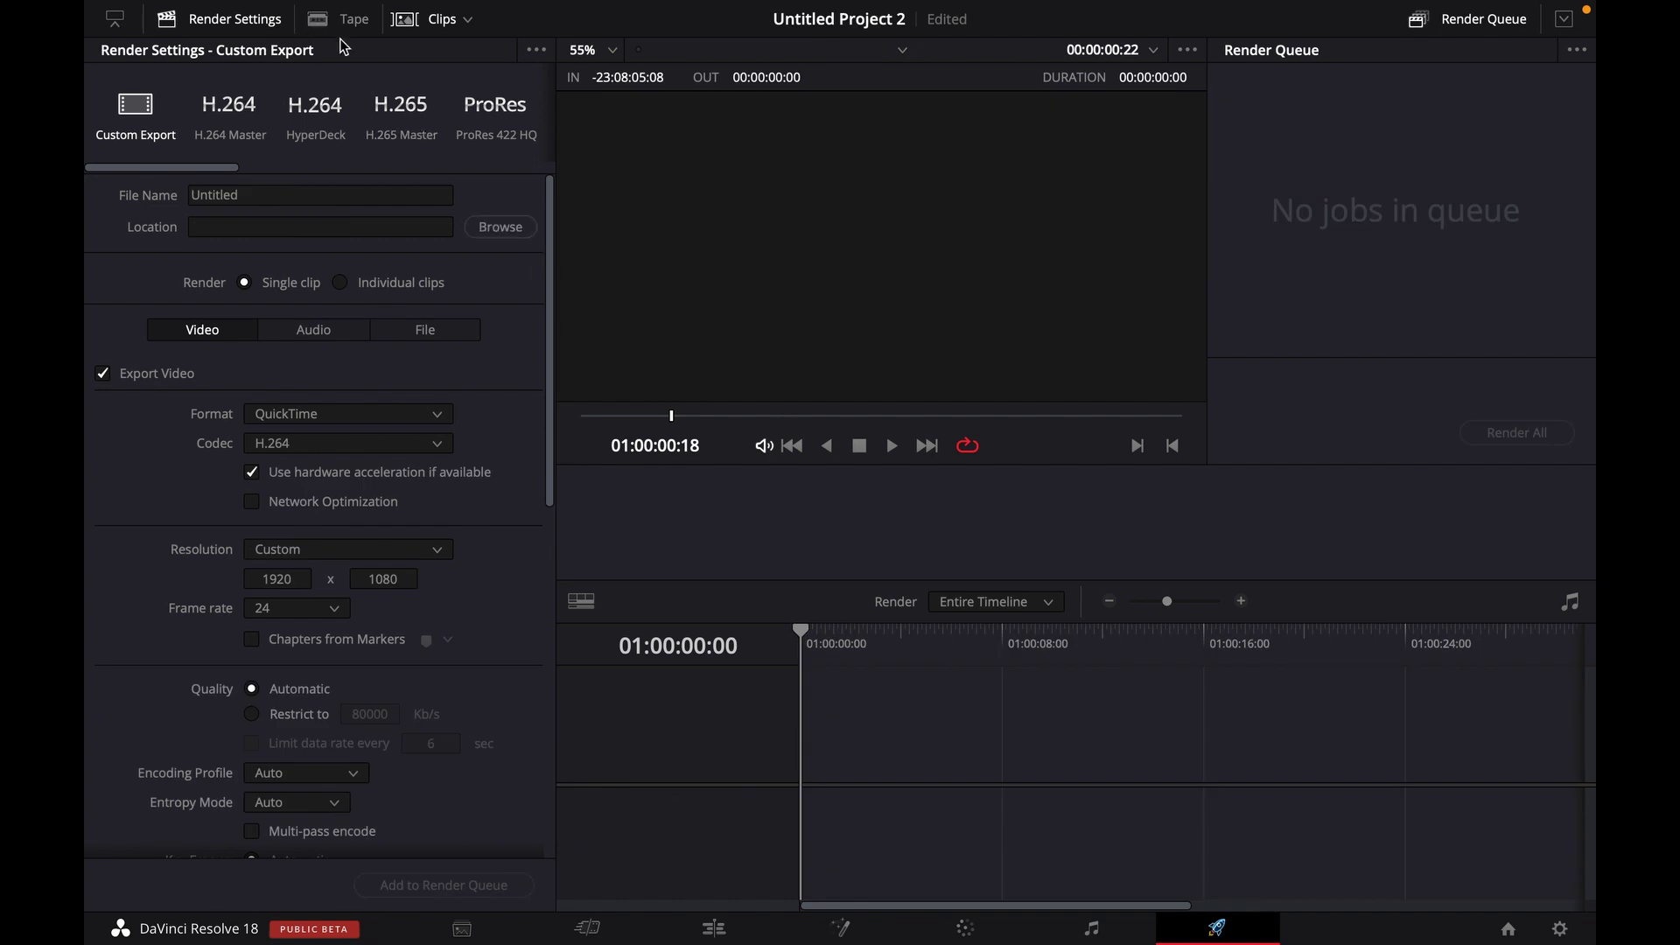
pyautogui.click(723, 930)
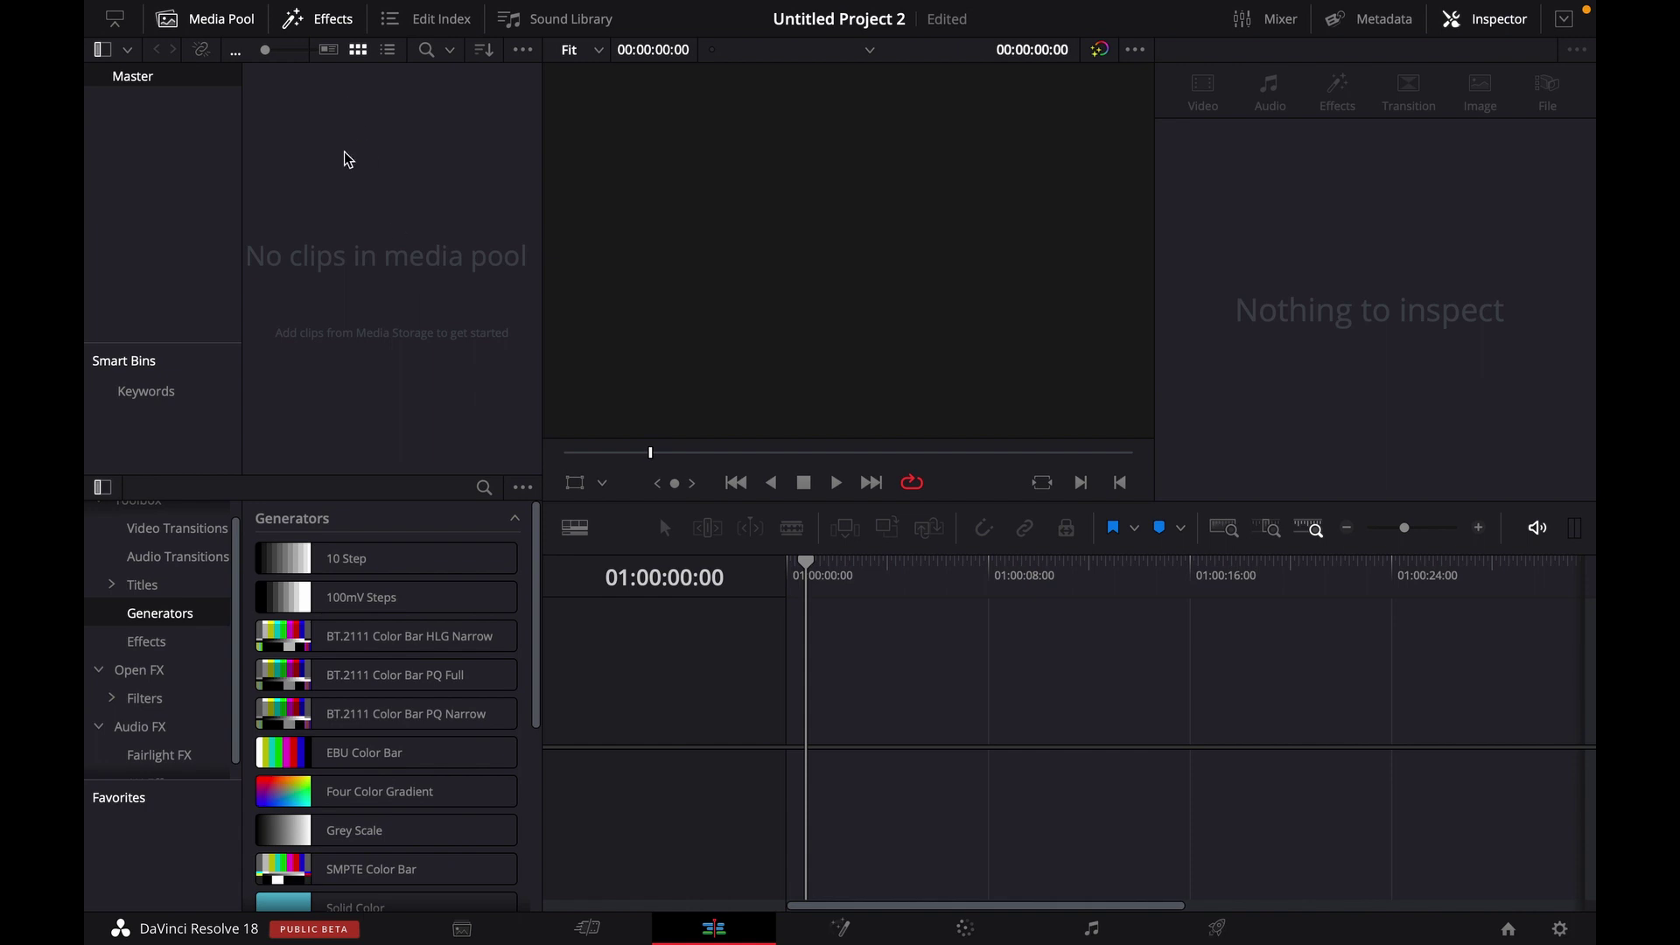
# Place a Solid Color generator on a new timeline and set its colour to white.
pyautogui.scroll(-1, 386, 828)
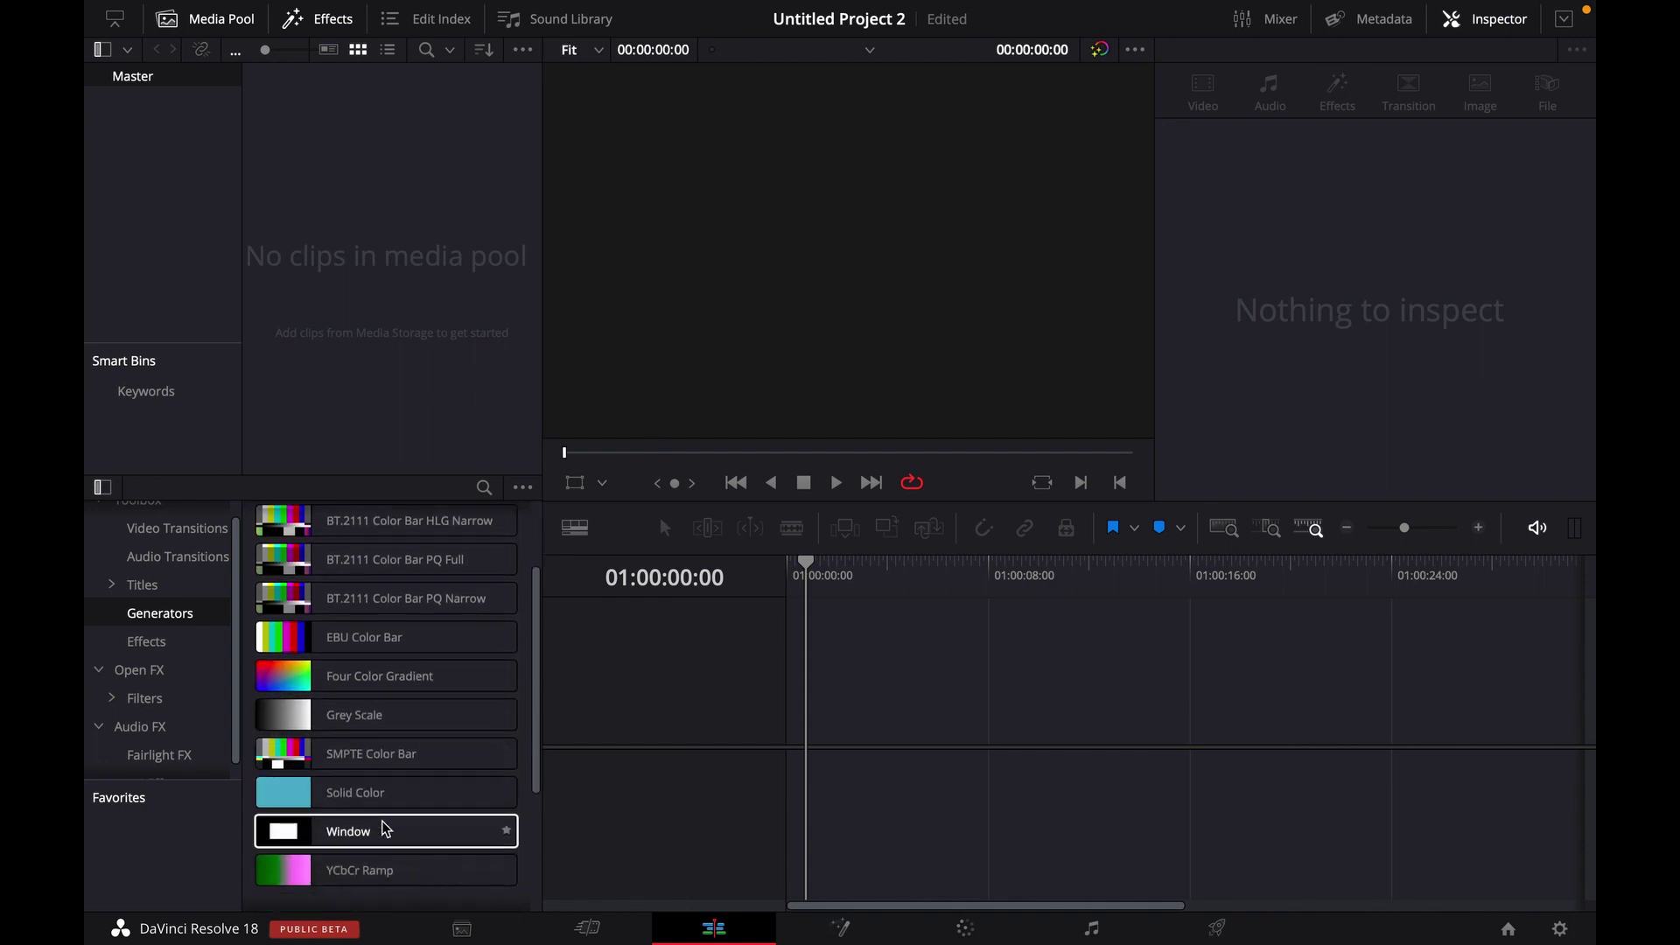
pyautogui.moveTo(368, 792); pyautogui.dragTo(791, 745)
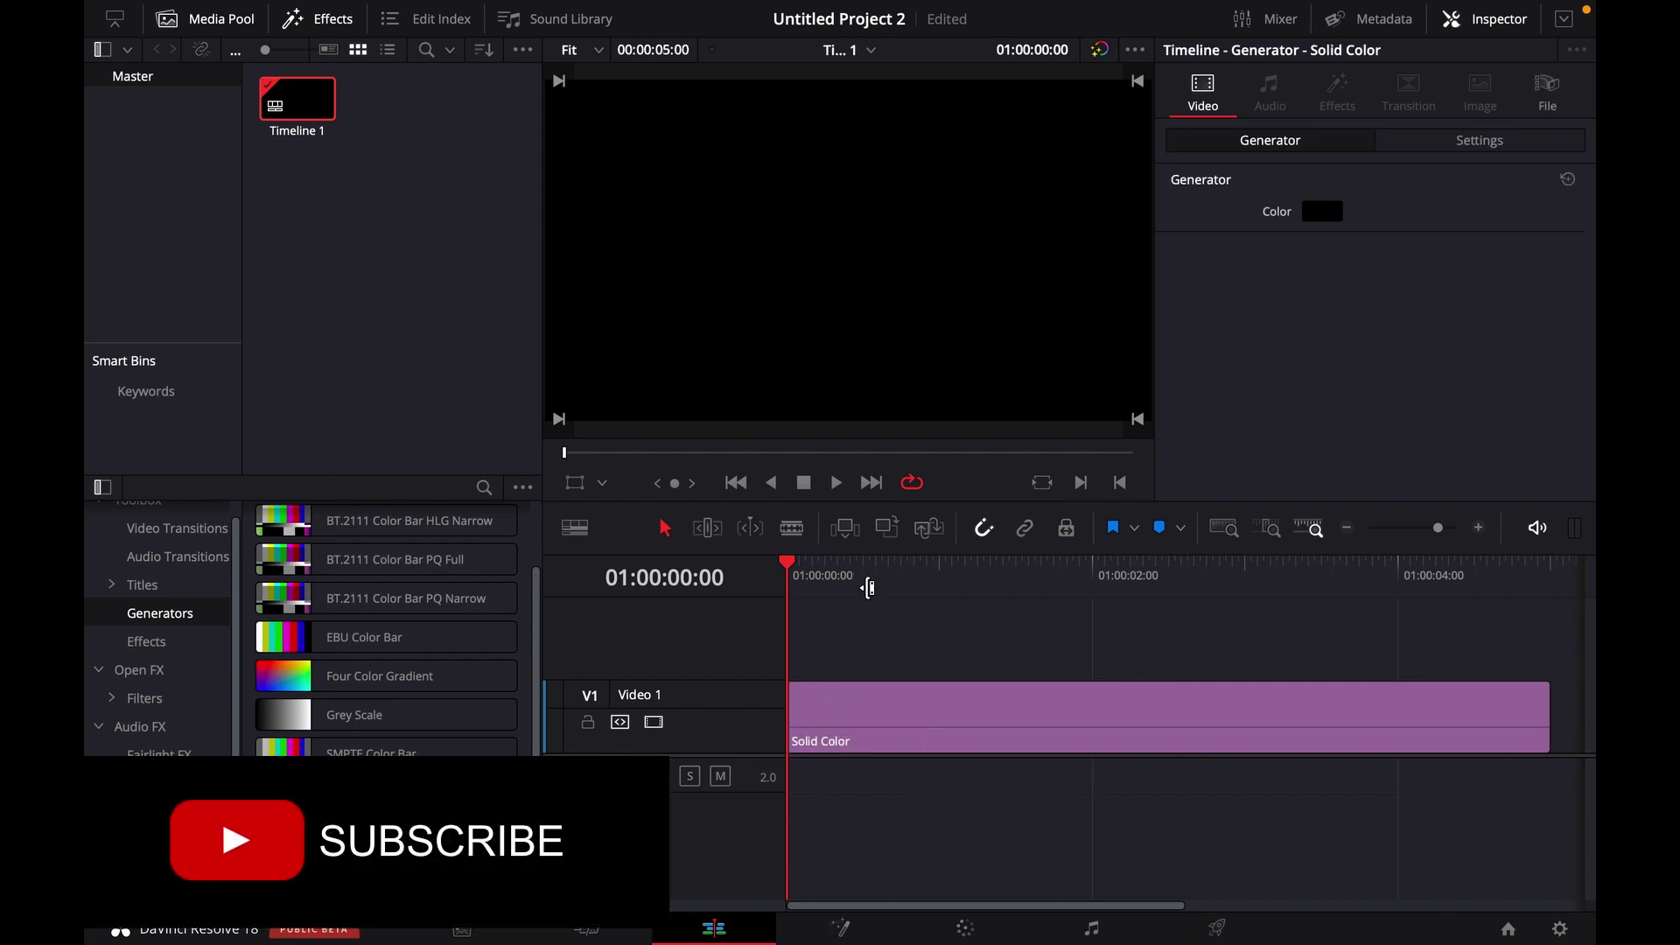
pyautogui.click(856, 570)
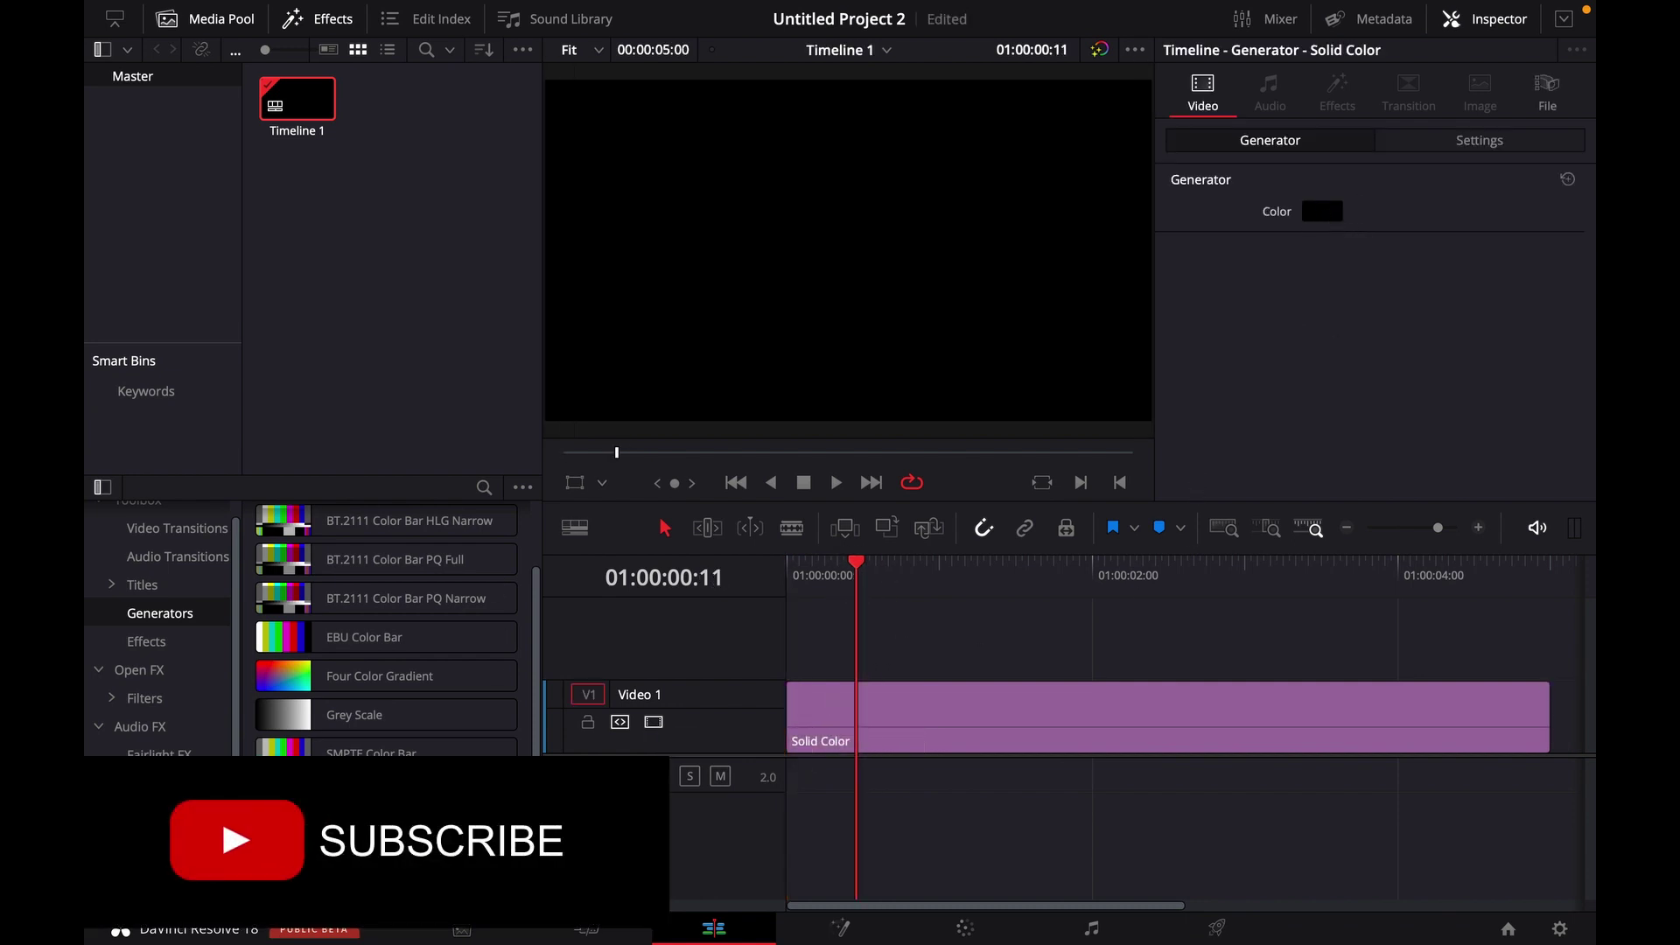
pyautogui.click(1321, 212)
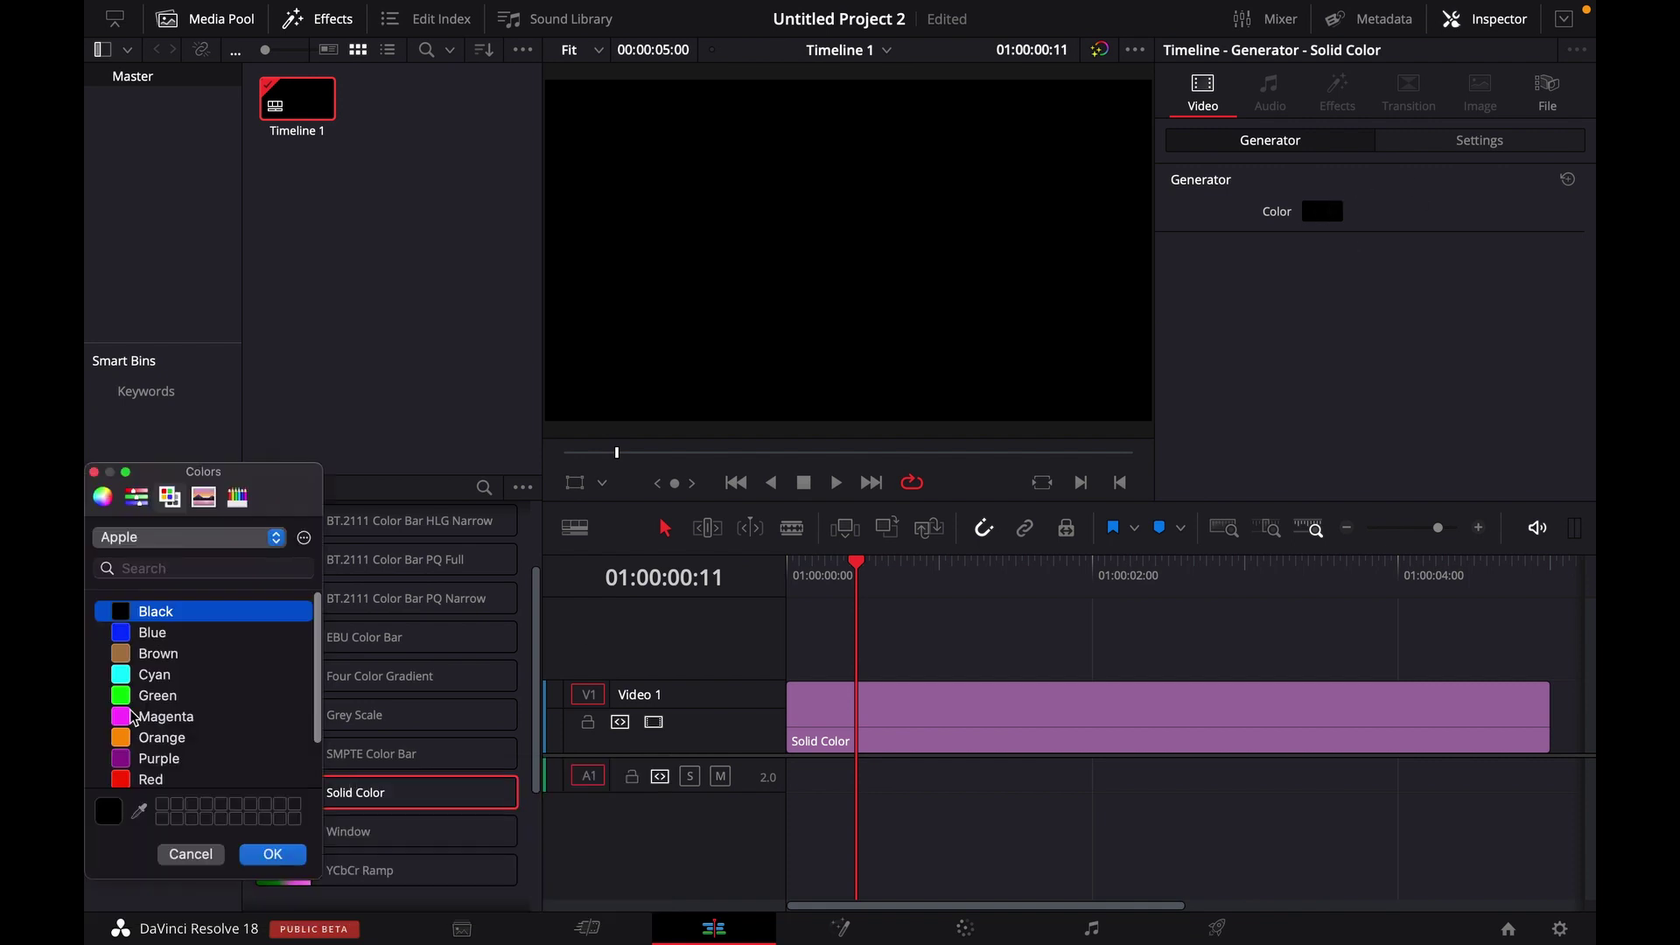
pyautogui.scroll(-3, 175, 687)
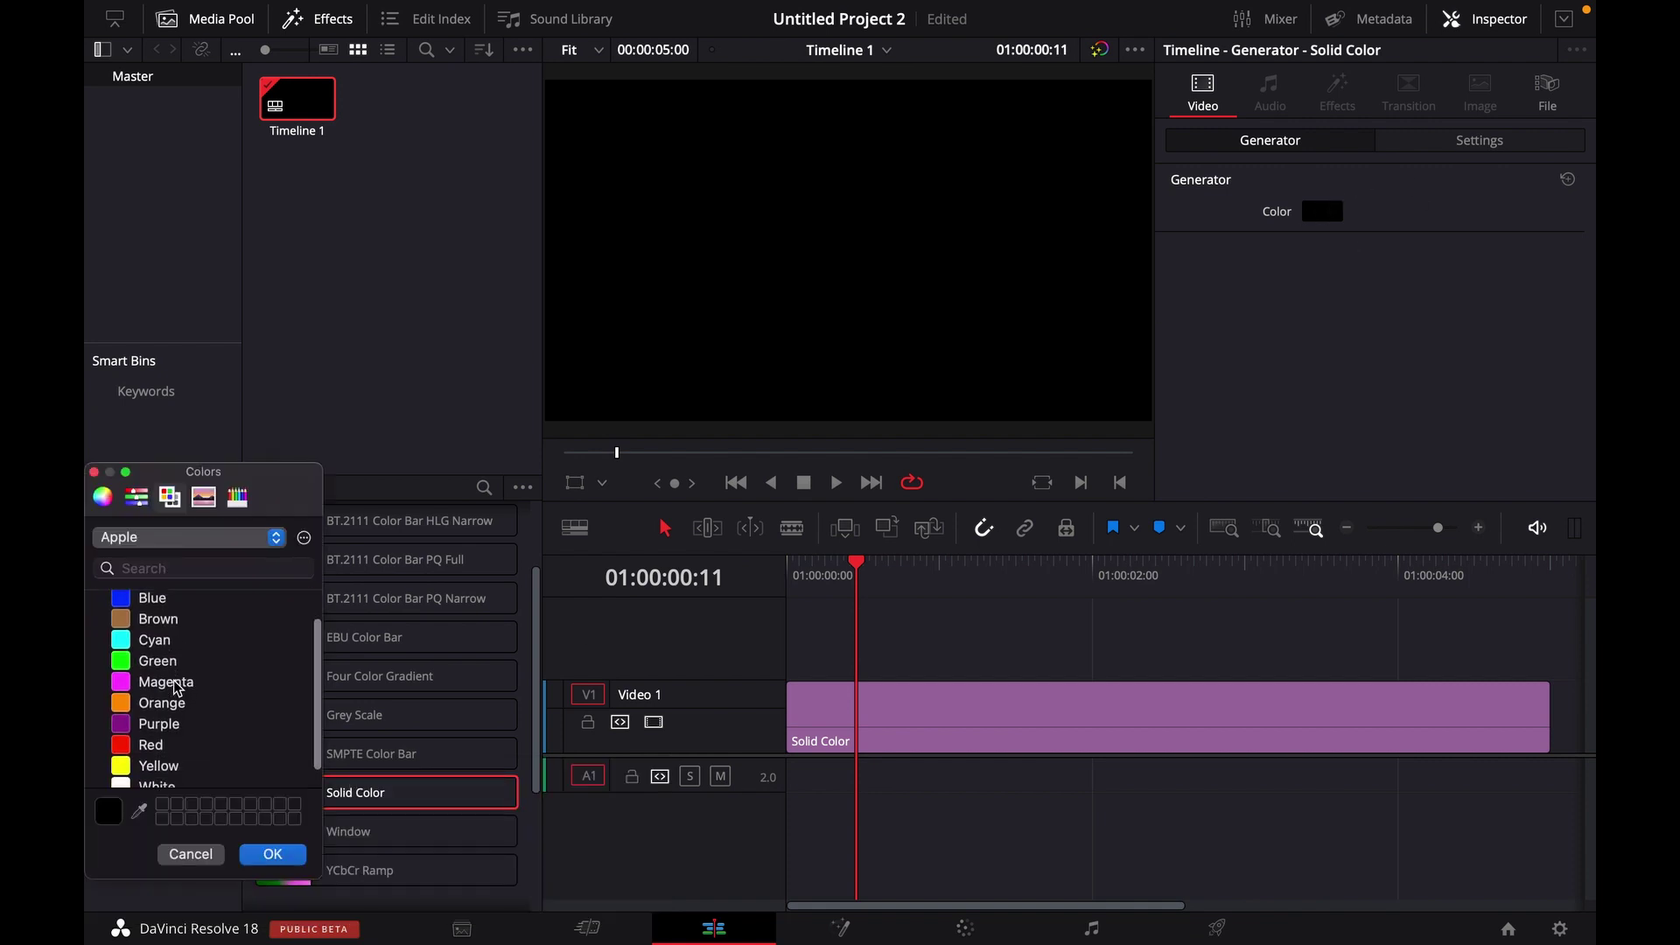
pyautogui.click(167, 770)
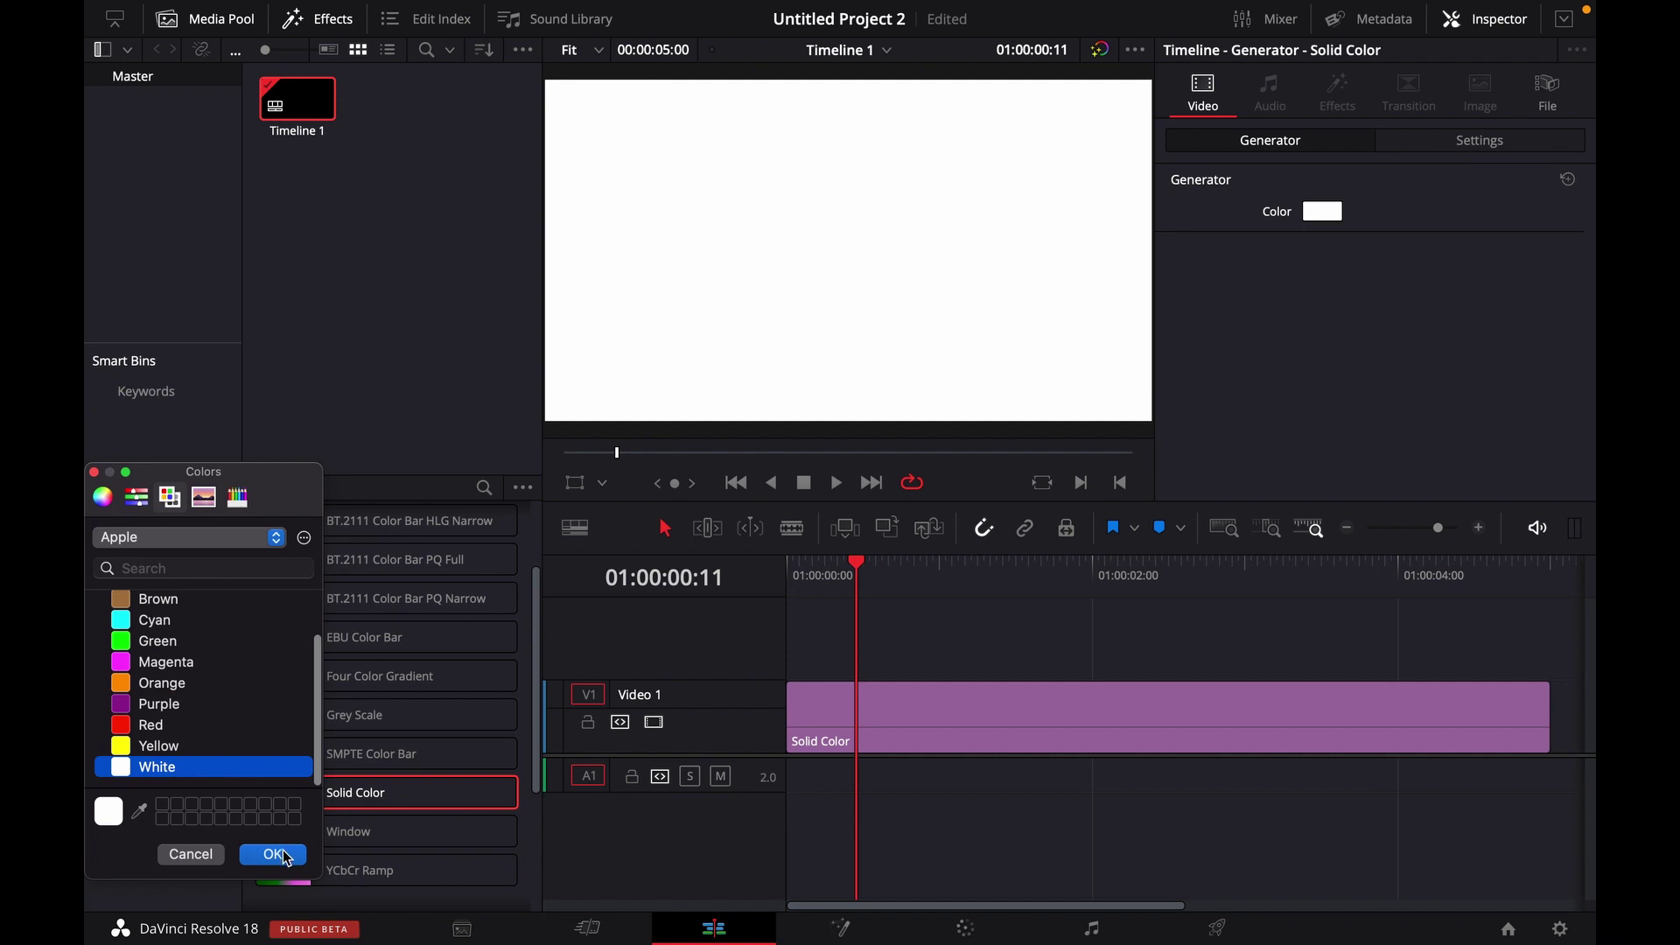
pyautogui.click(273, 853)
pyautogui.click(914, 582)
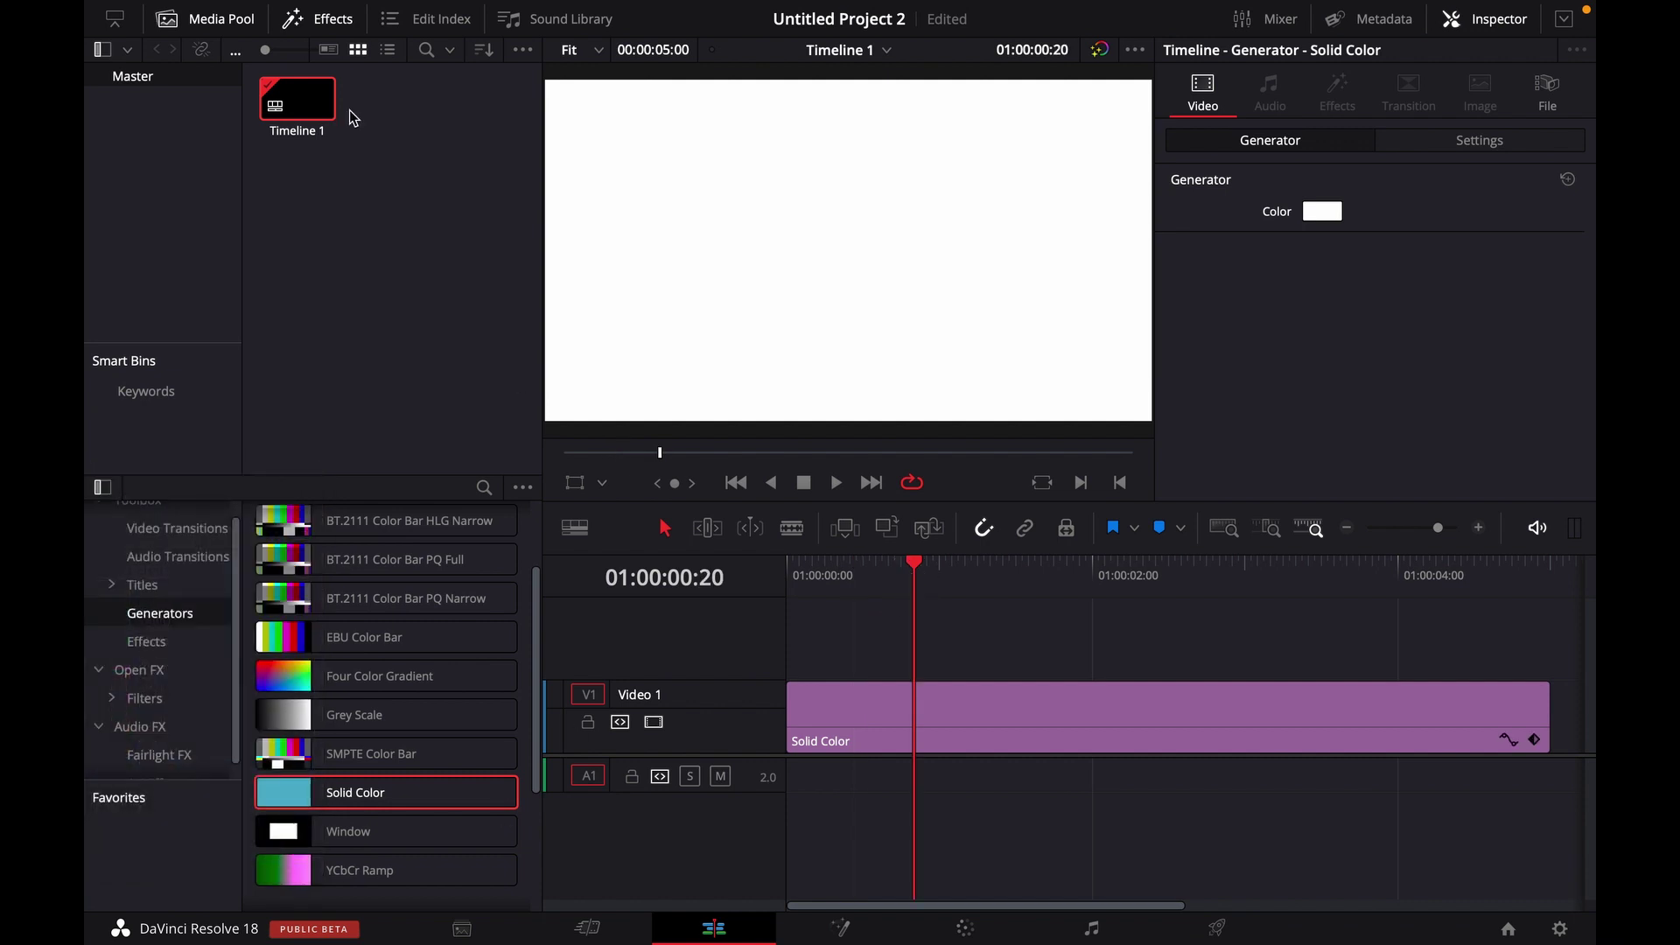
# Import Subscribe Animation.mov from Downloads via File > Import > Media.
pyautogui.moveTo(273, 7)
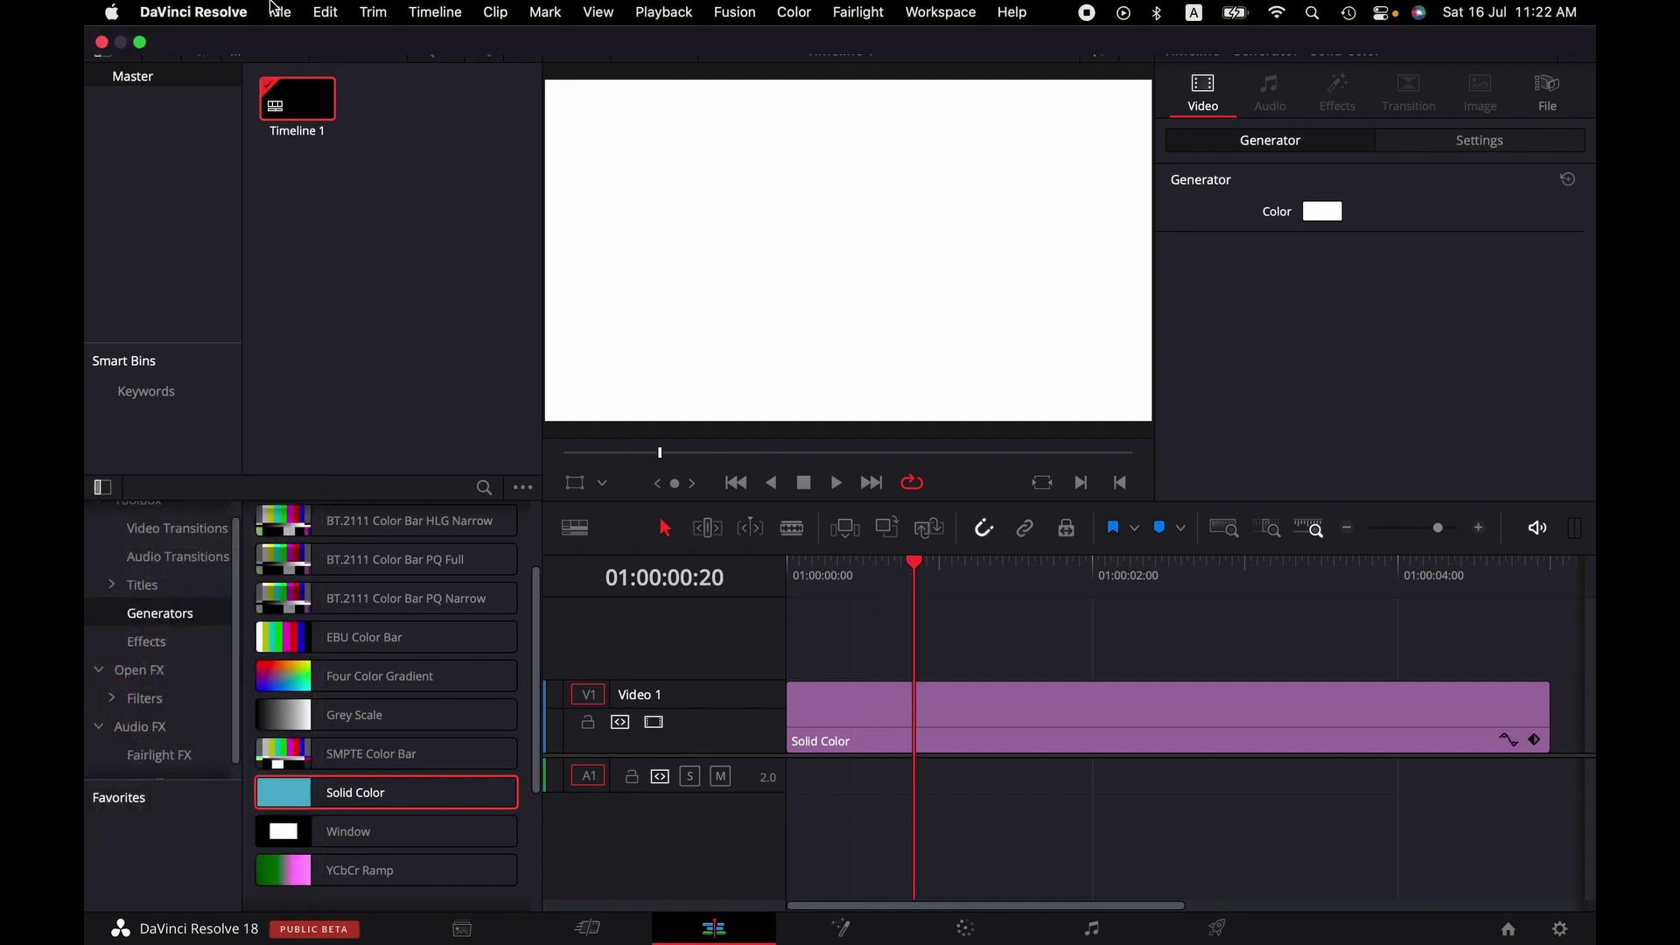
pyautogui.click(279, 11)
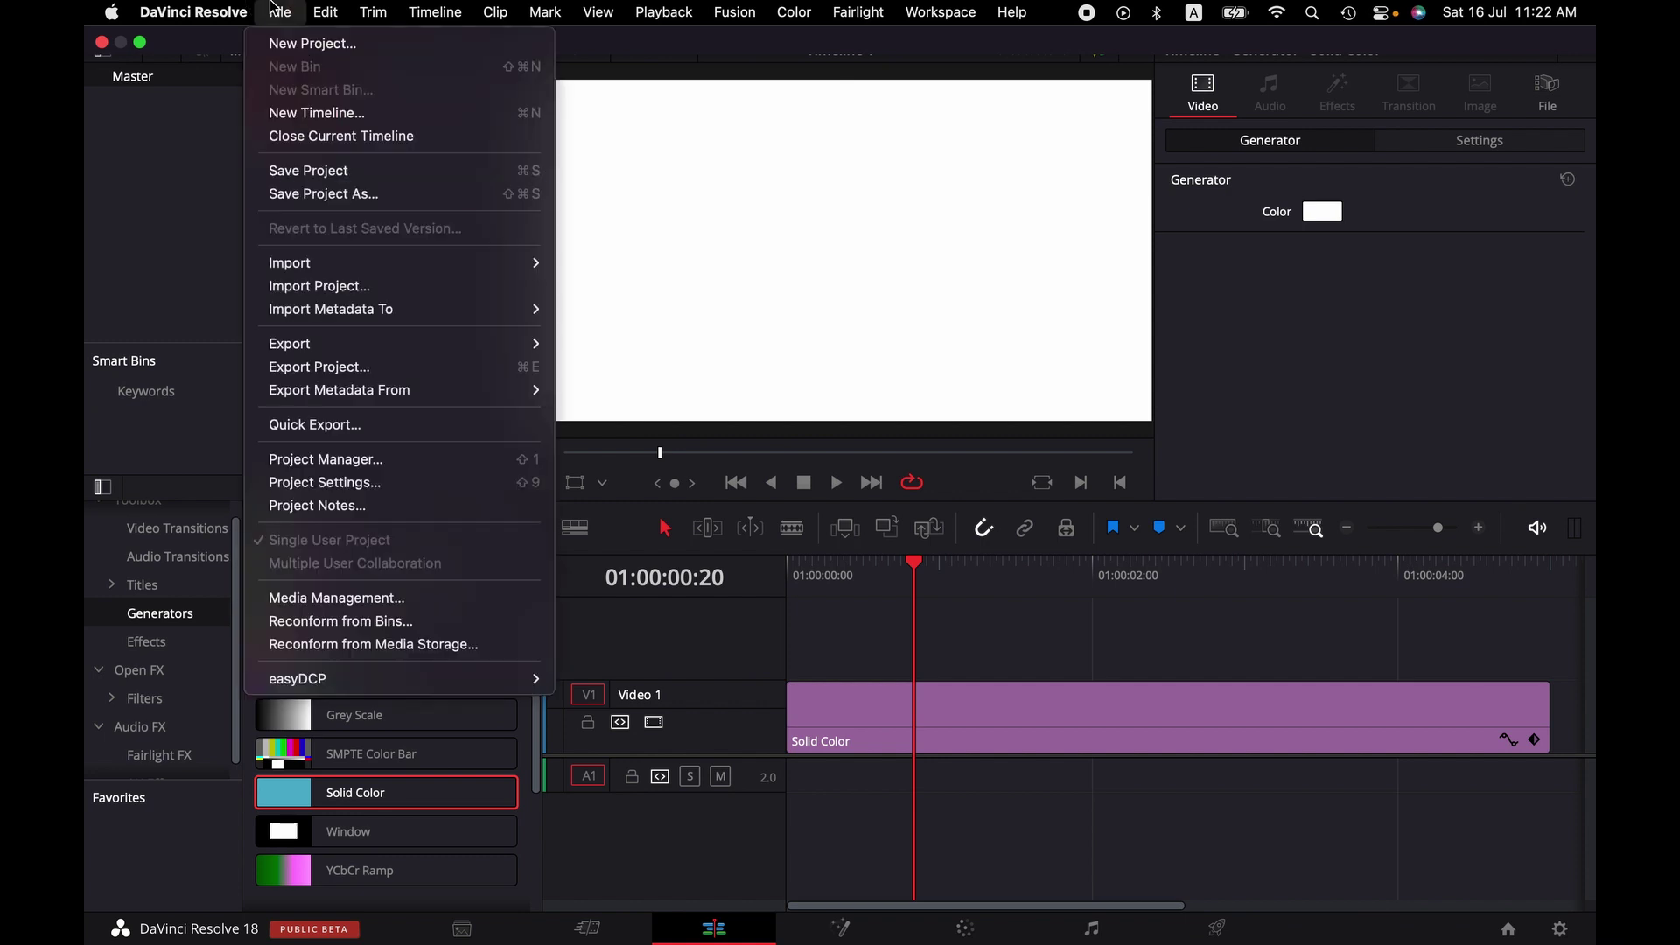
pyautogui.click(982, 615)
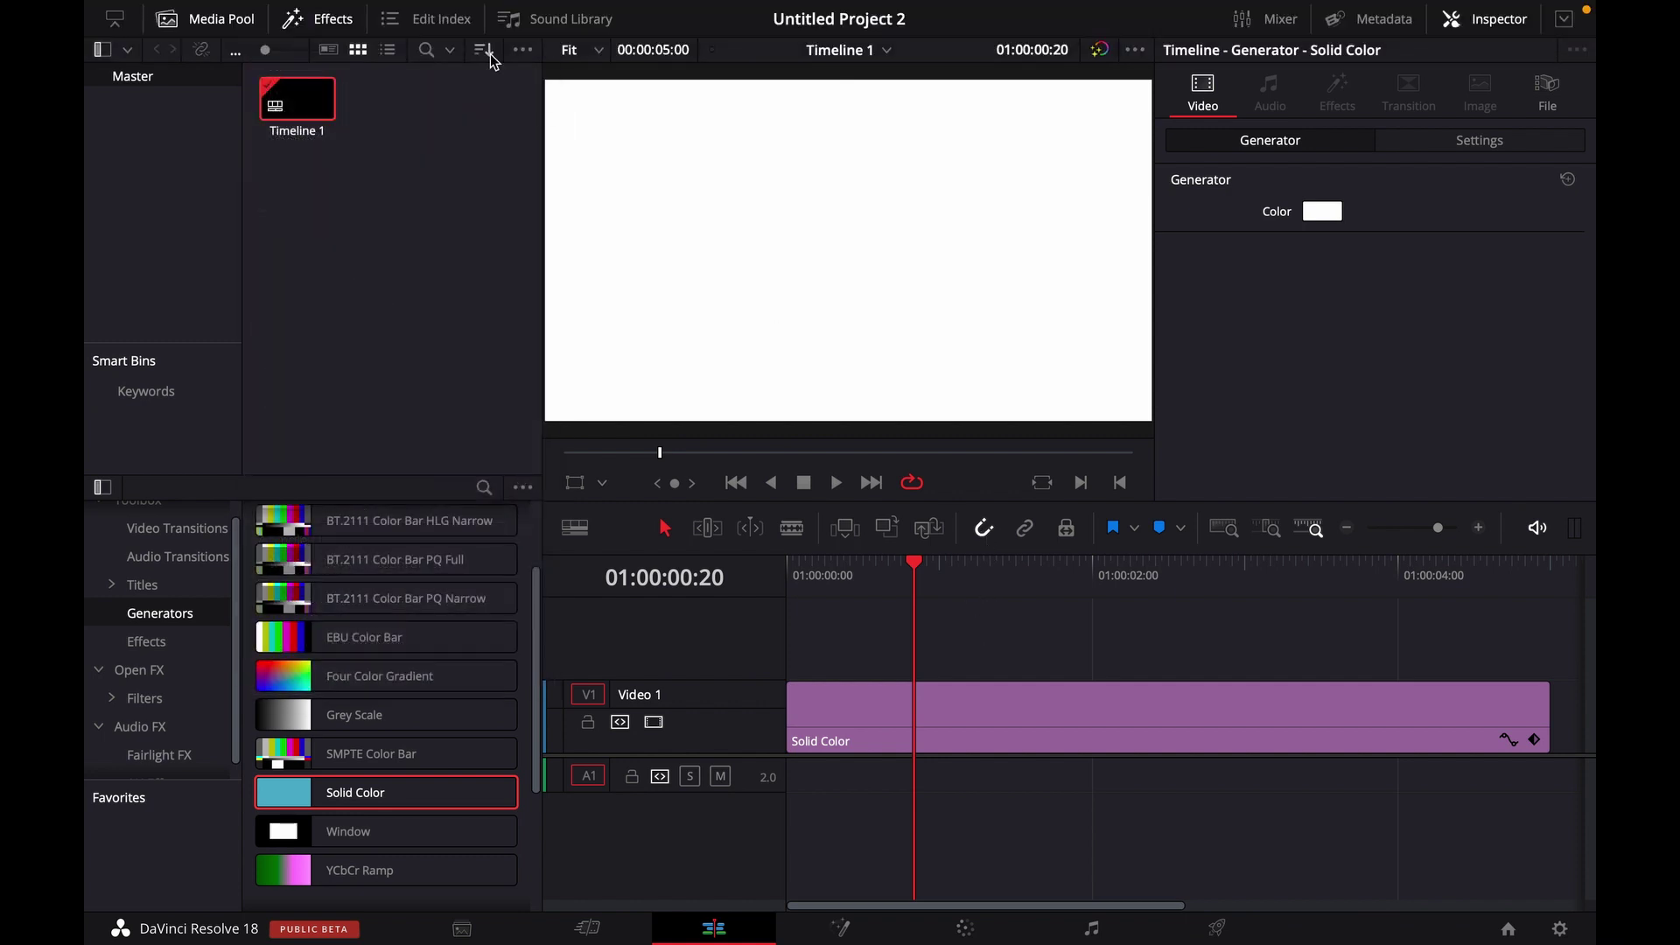
pyautogui.click(279, 11)
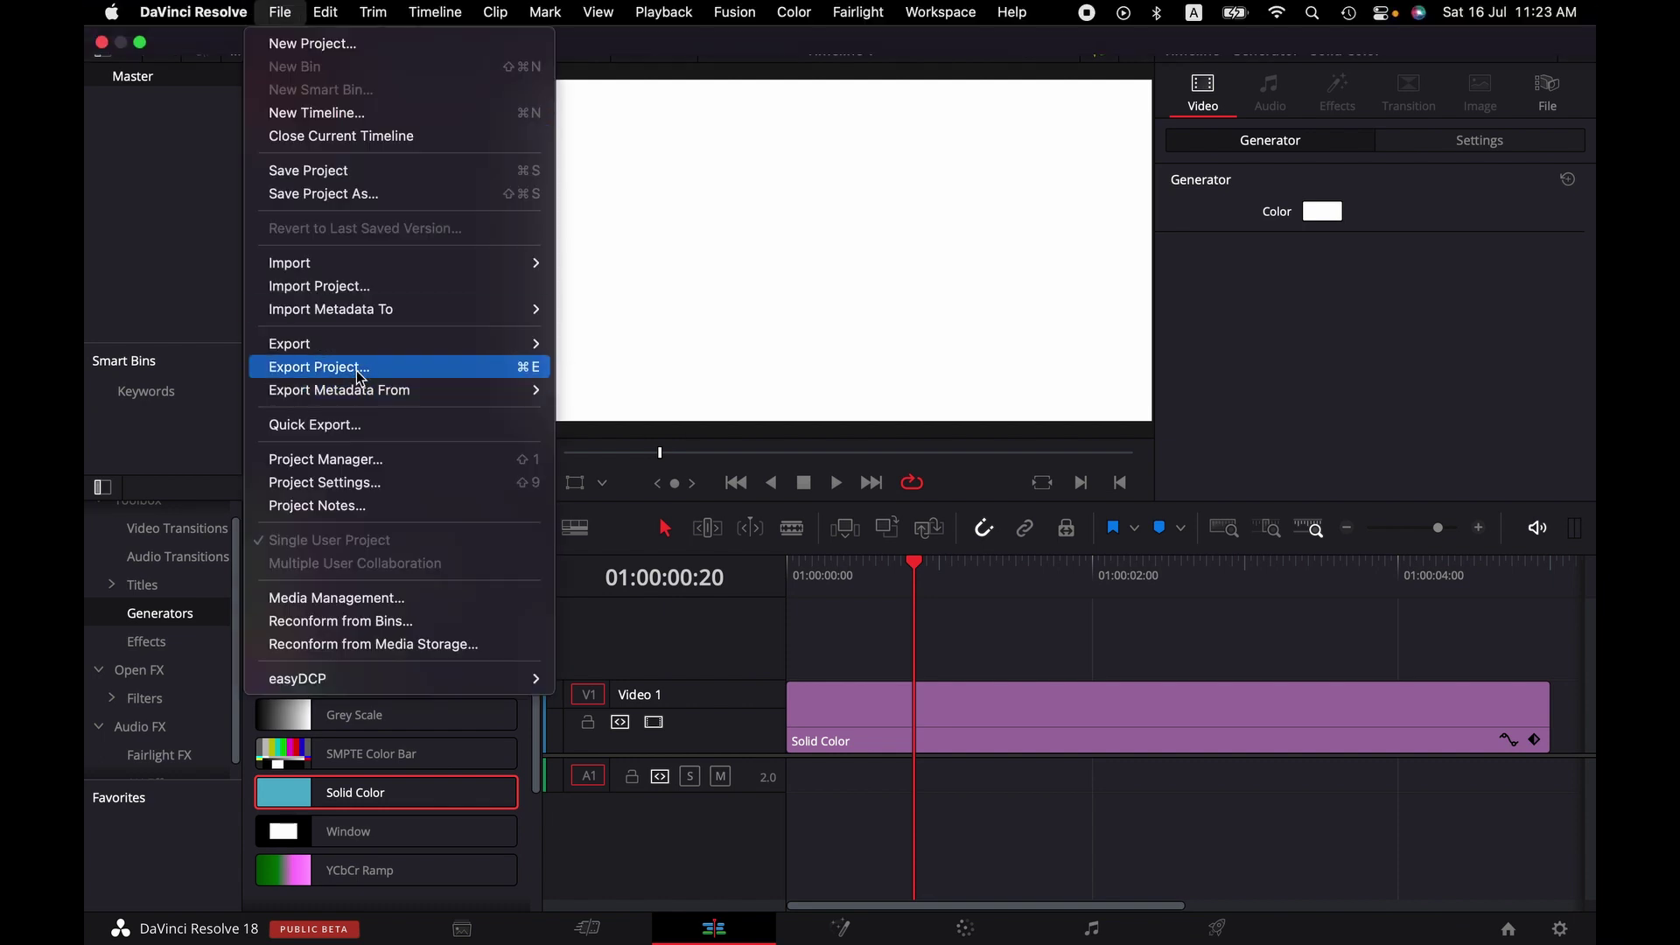
pyautogui.moveTo(377, 263)
pyautogui.click(668, 292)
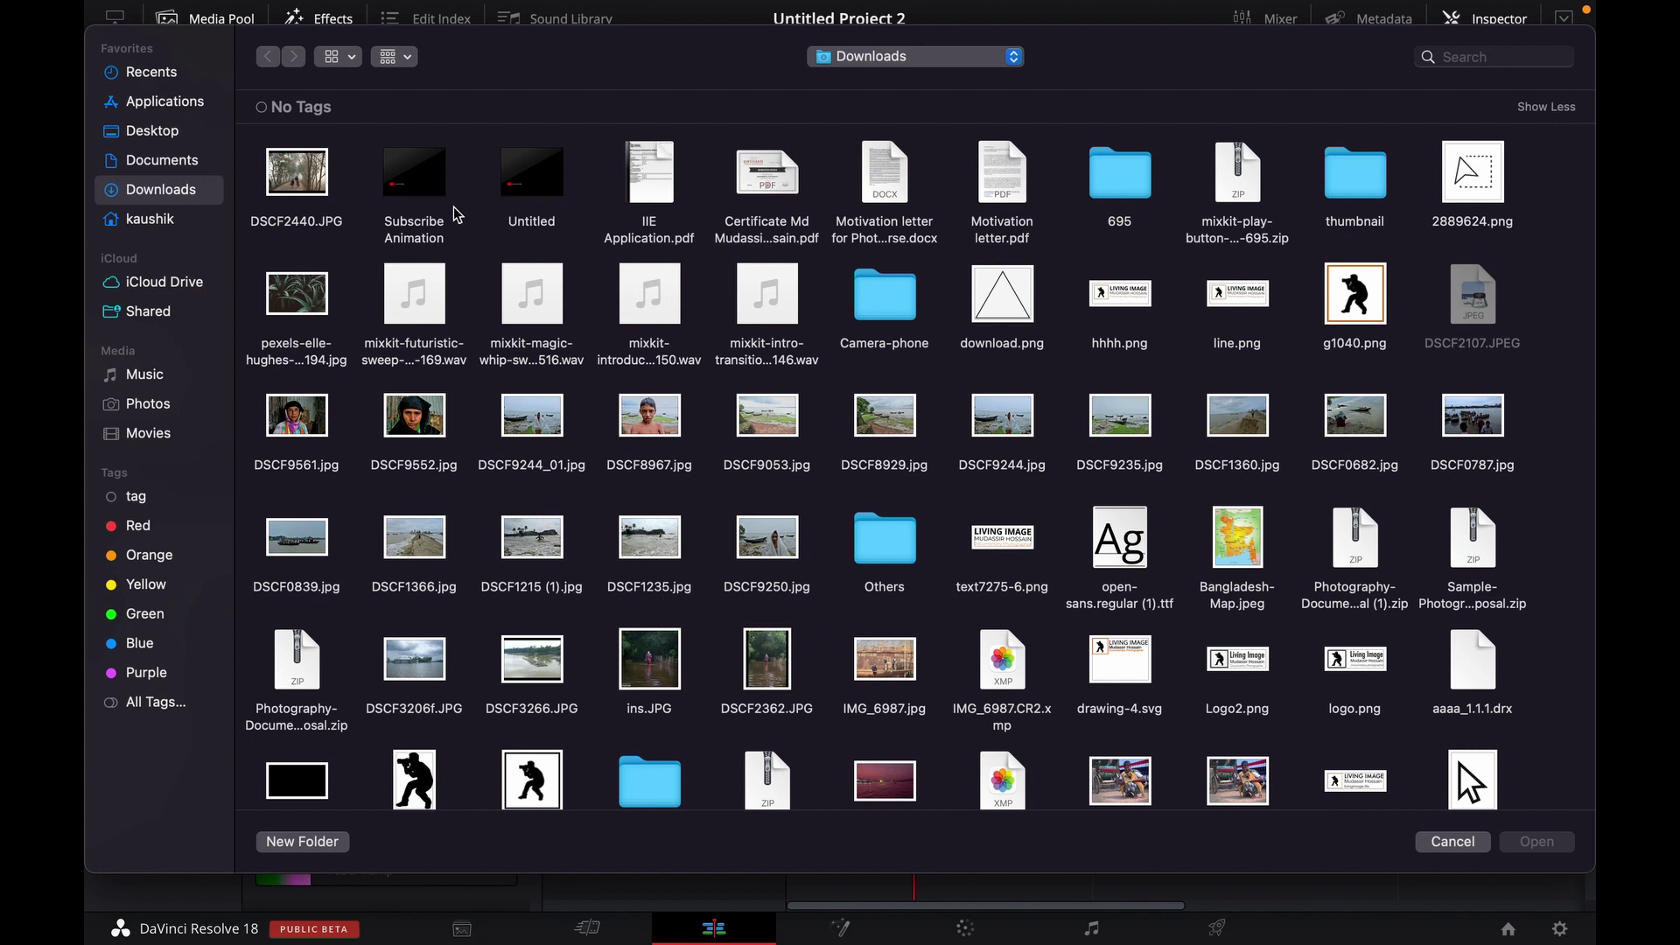
pyautogui.click(451, 212)
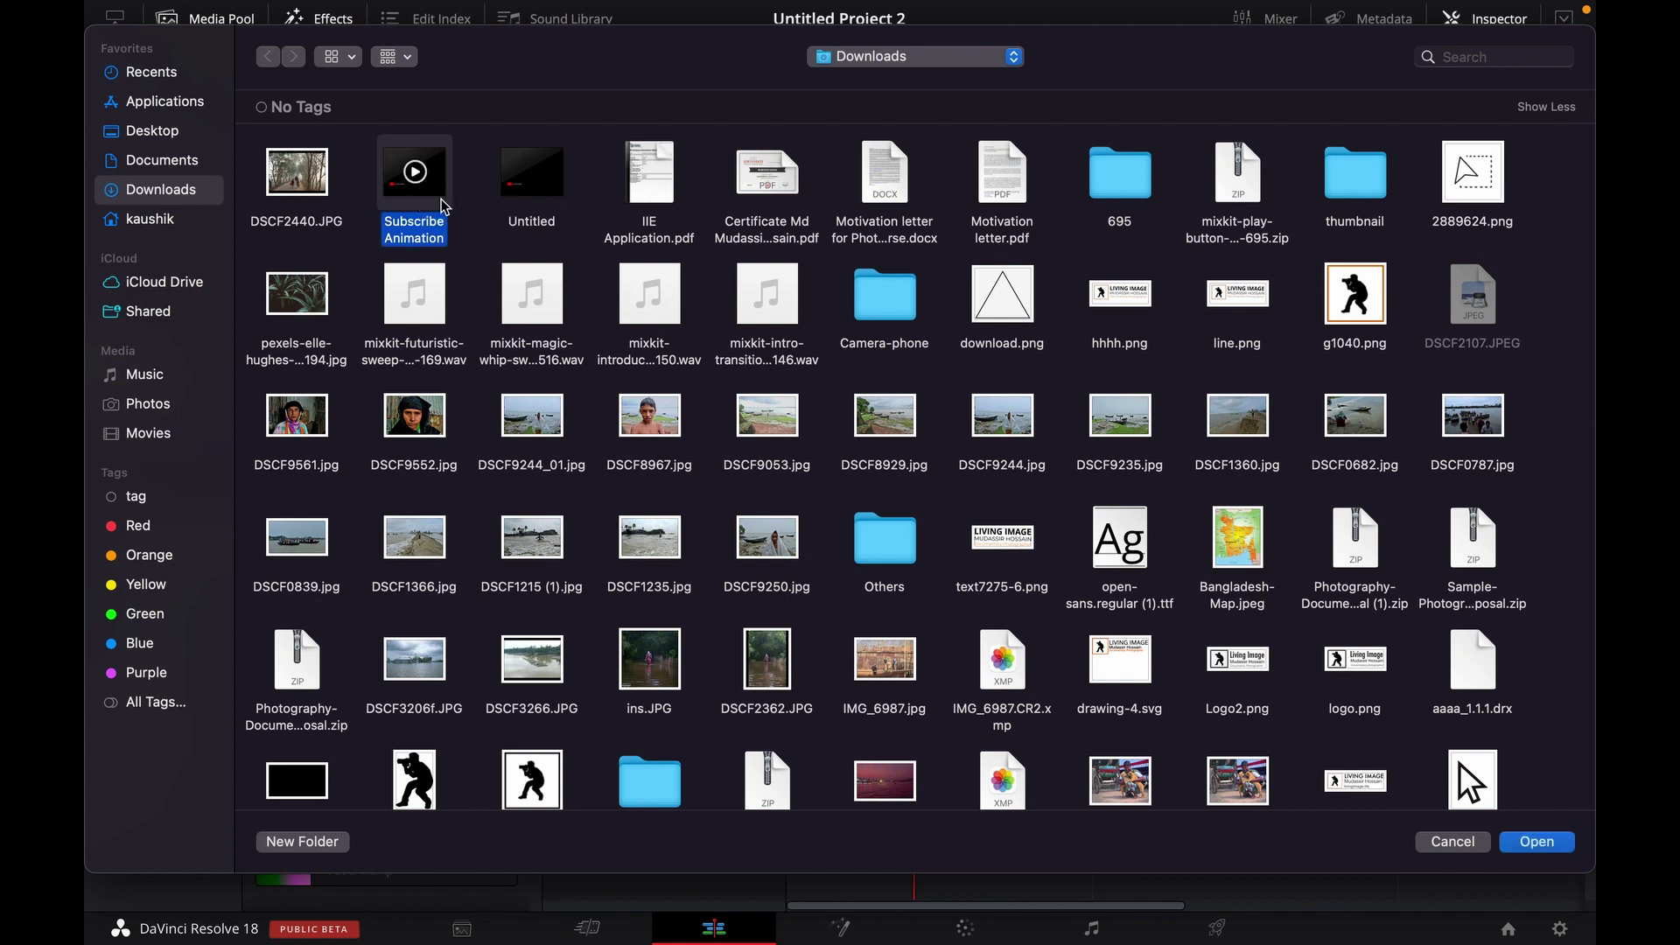
pyautogui.click(1537, 845)
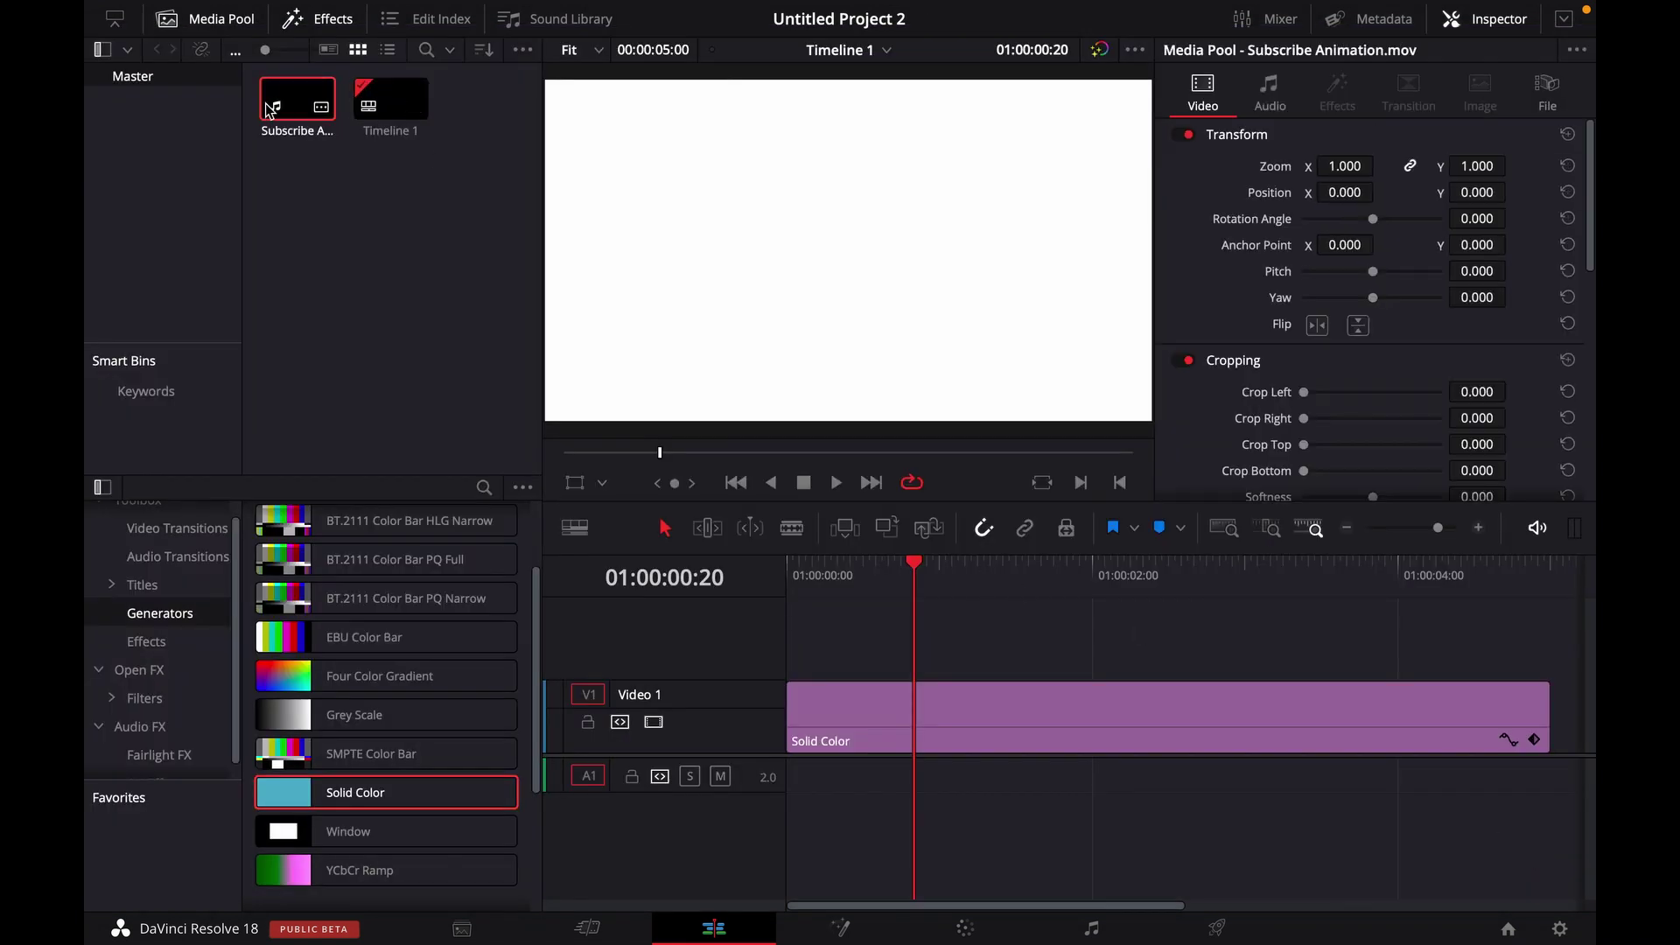
# Put the Subscribe Animation clip on Video 2 with its audio on A1 and preview it.
pyautogui.moveTo(274, 110); pyautogui.dragTo(784, 637)
pyautogui.moveTo(866, 814); pyautogui.dragTo(871, 779)
pyautogui.click(796, 581)
pyautogui.press('space')
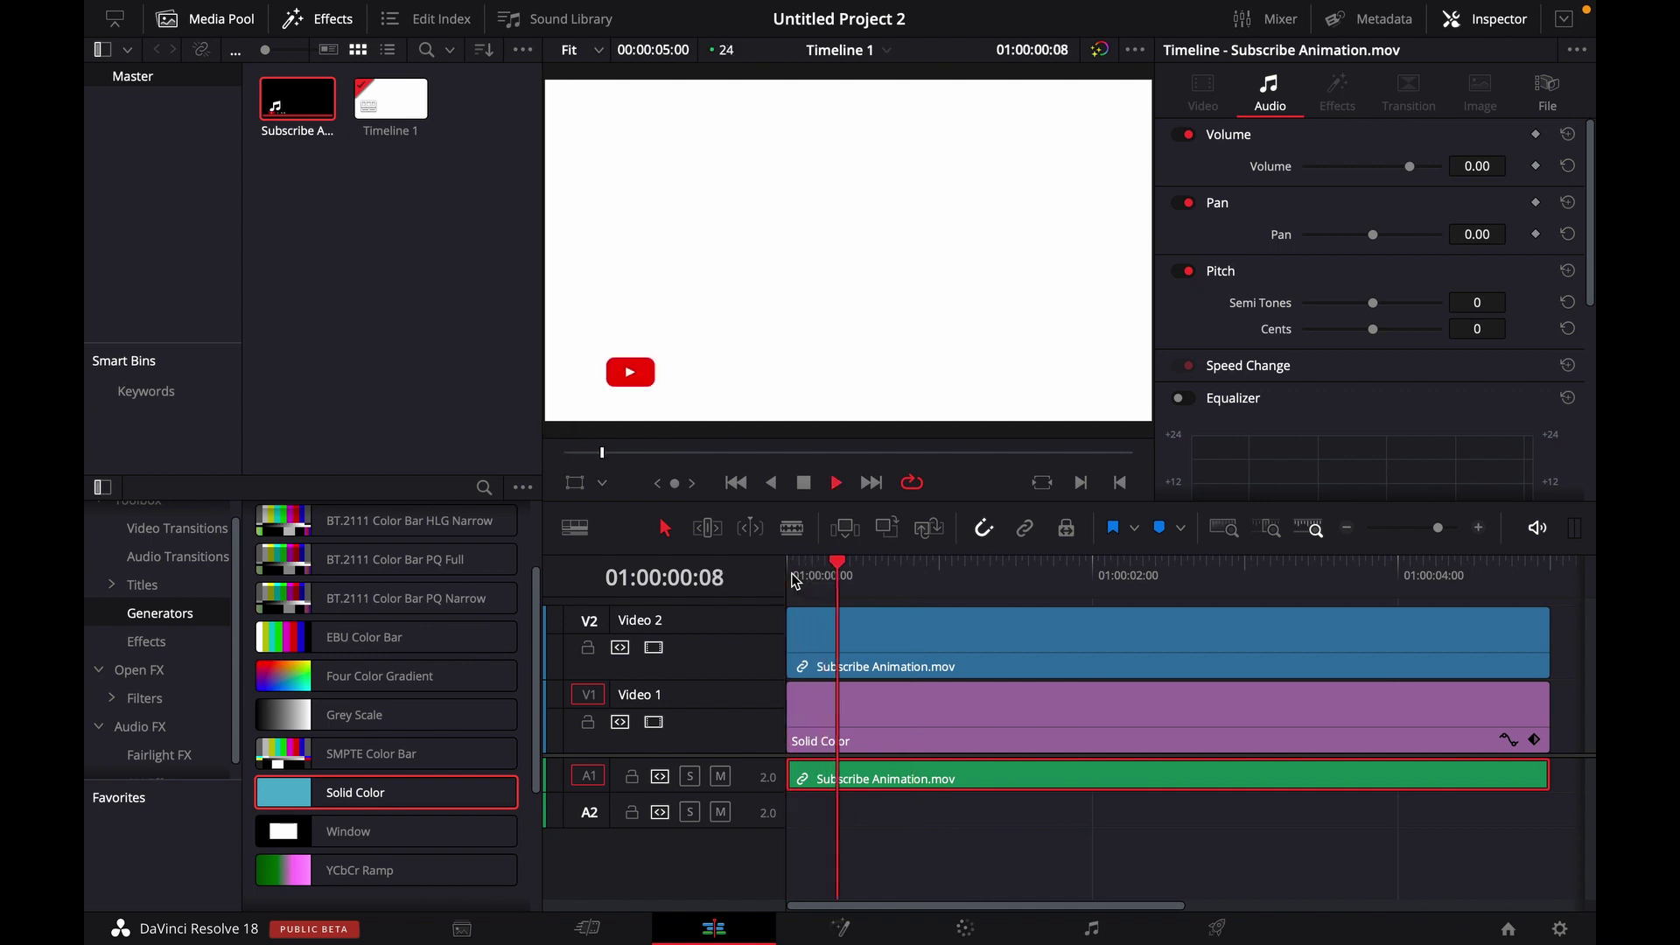
pyautogui.press('space')
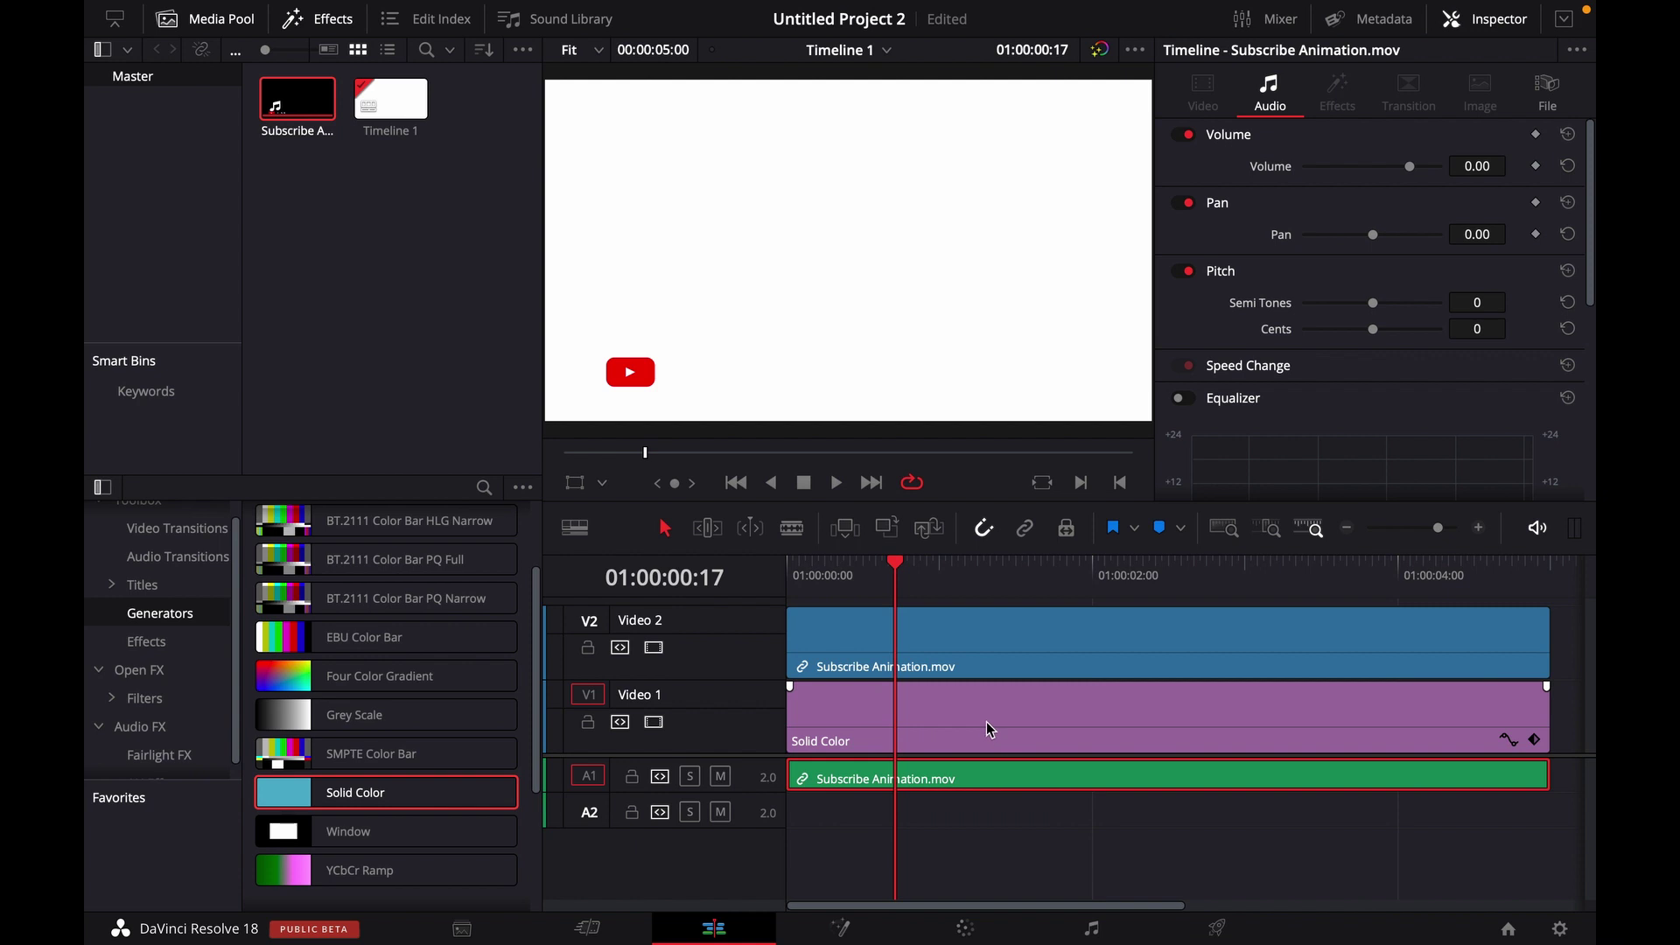
# Change the Solid Color background to brown and play the animation over it.
pyautogui.click(986, 723)
pyautogui.click(1332, 214)
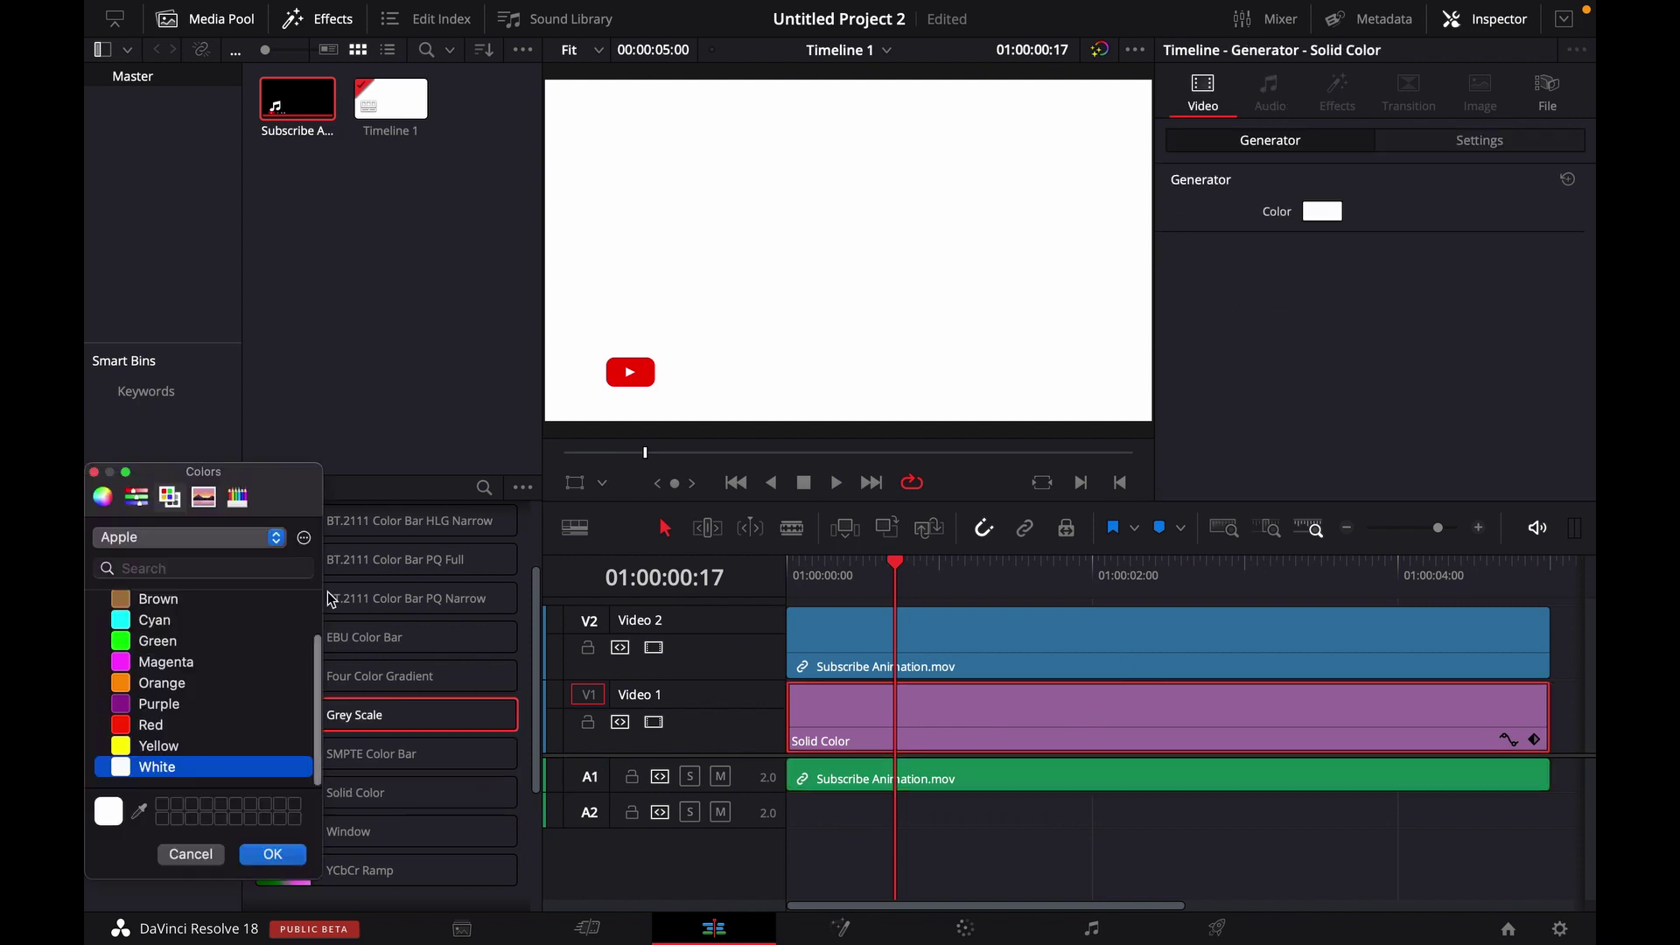
pyautogui.click(187, 602)
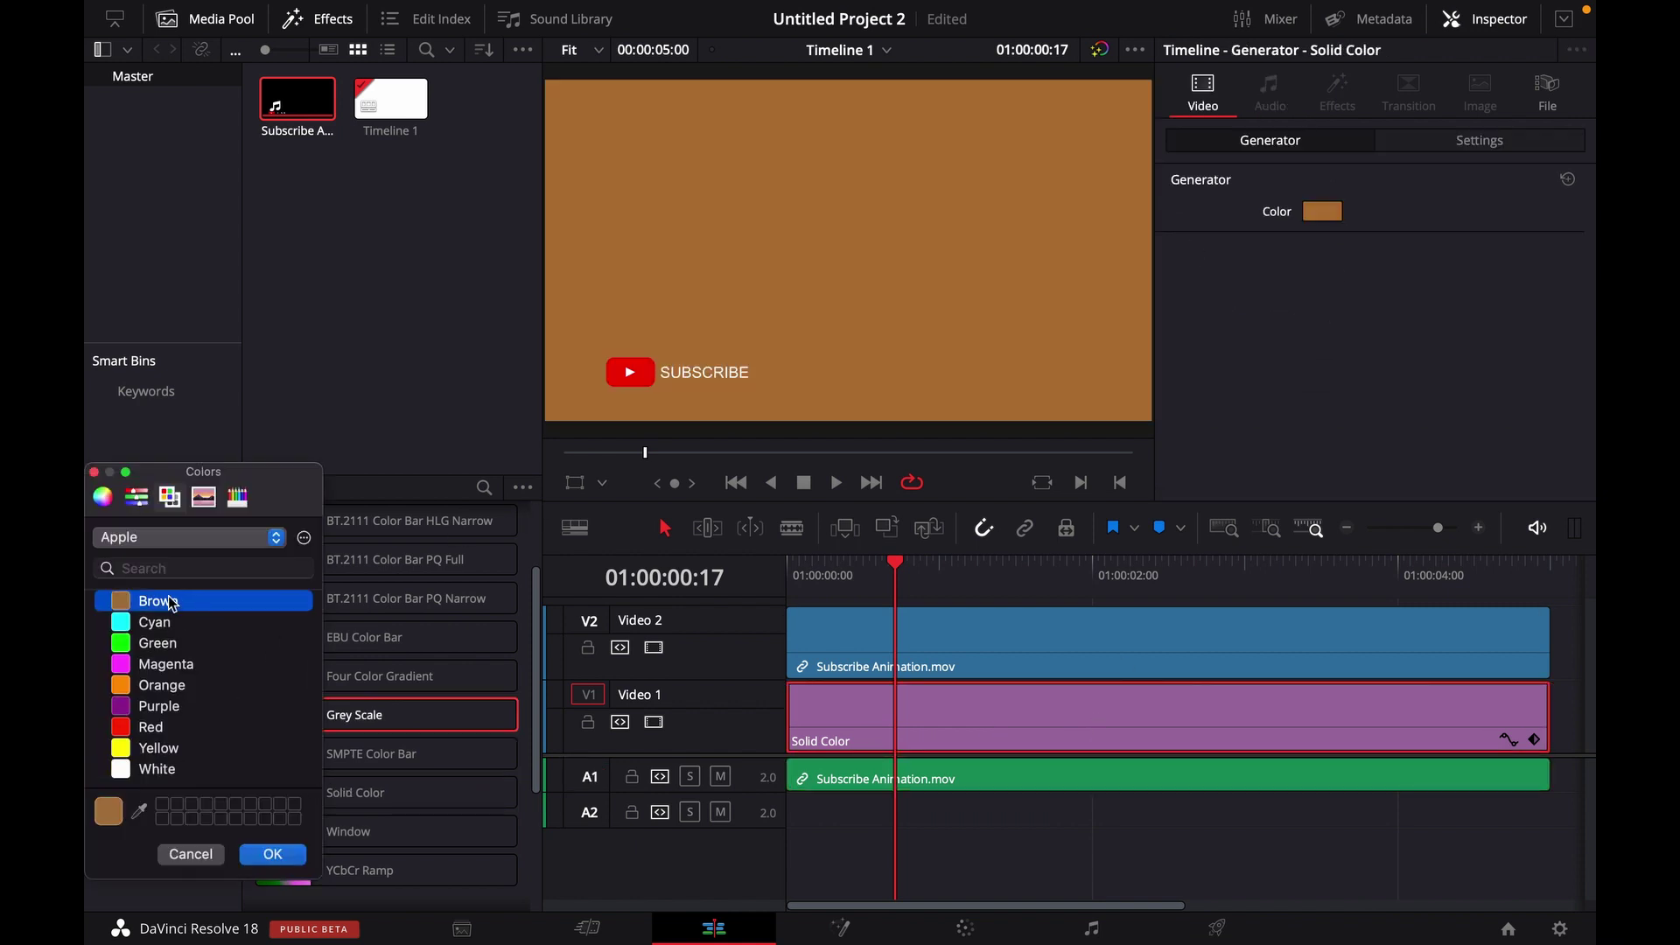
pyautogui.click(263, 854)
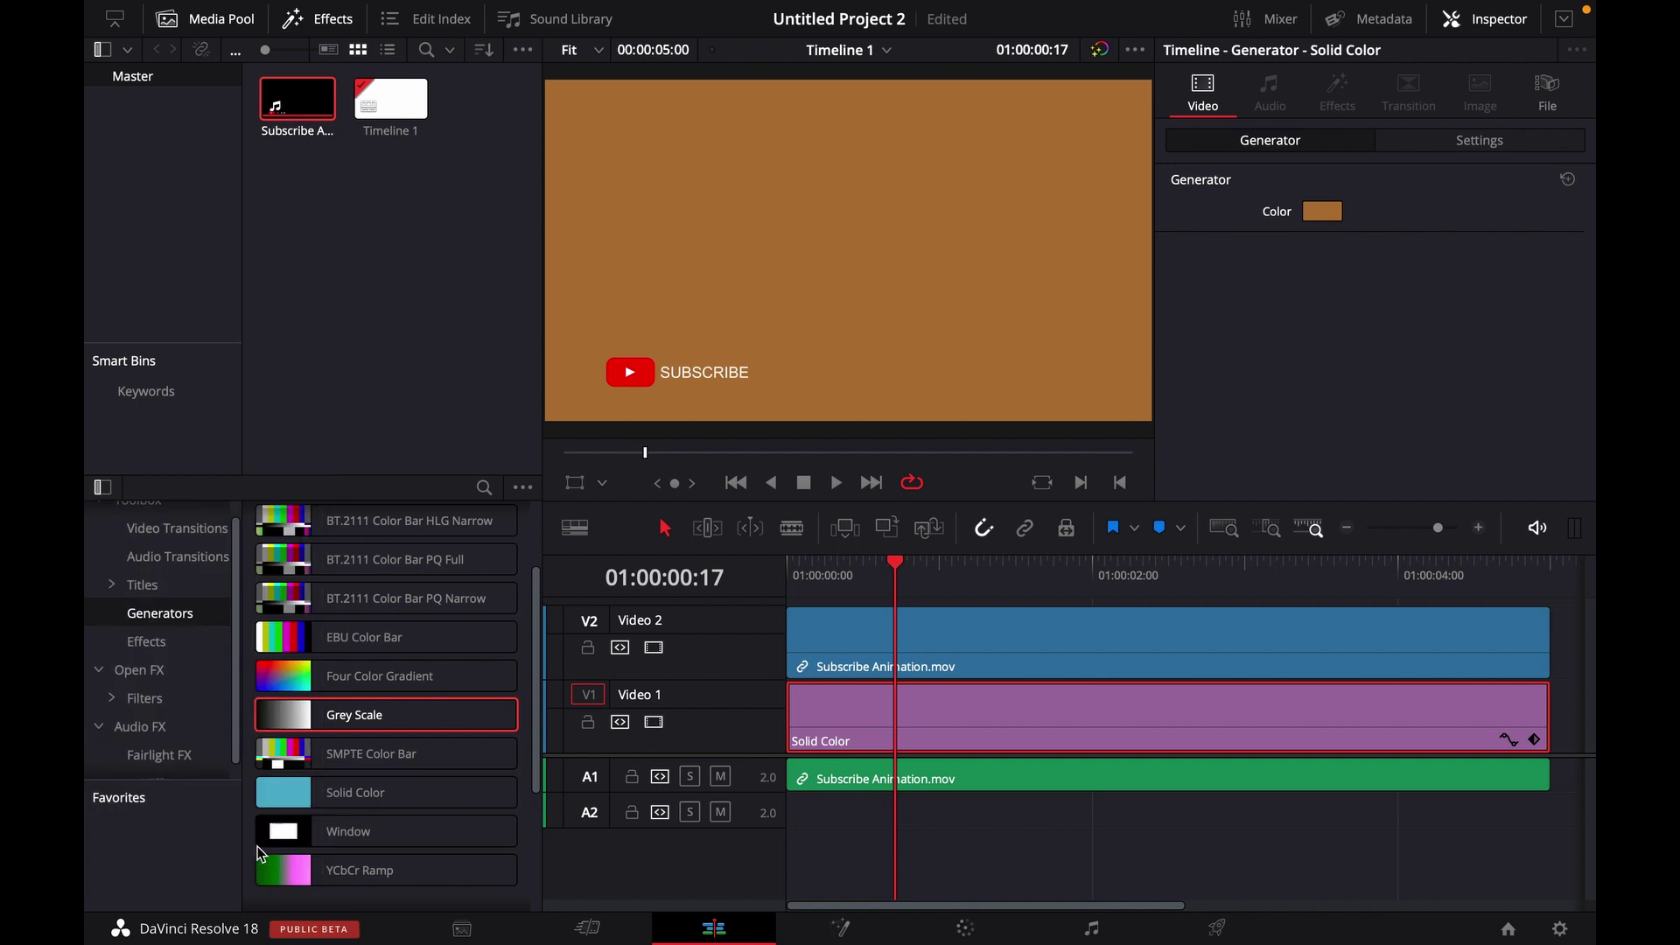
pyautogui.click(791, 573)
pyautogui.press('space')
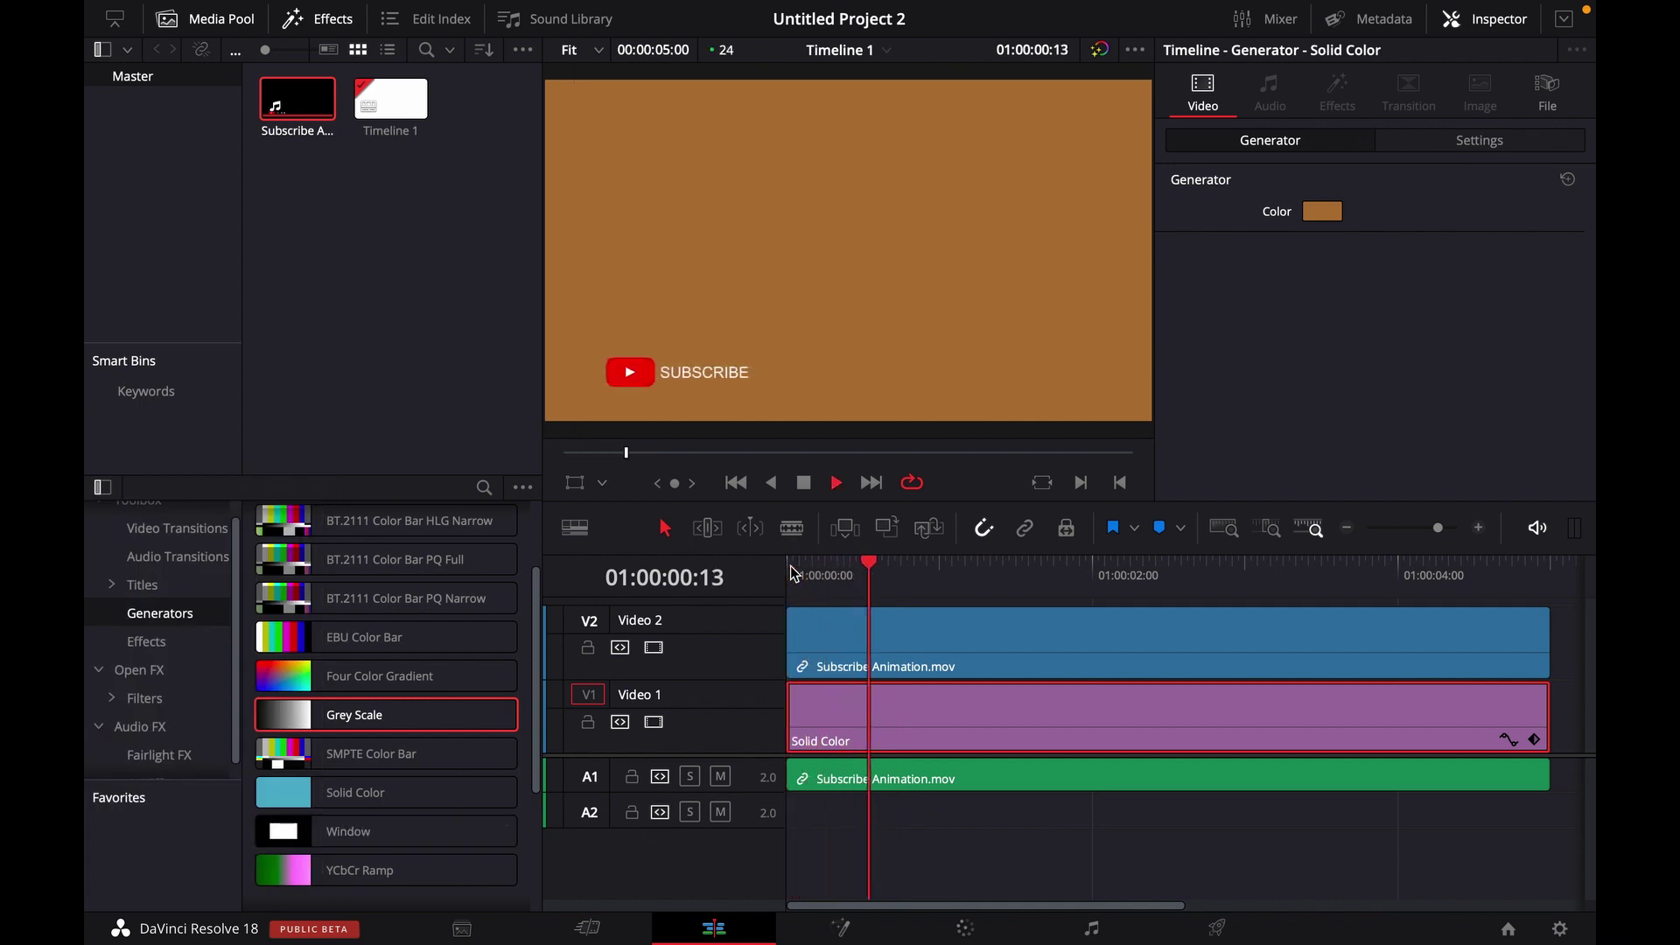